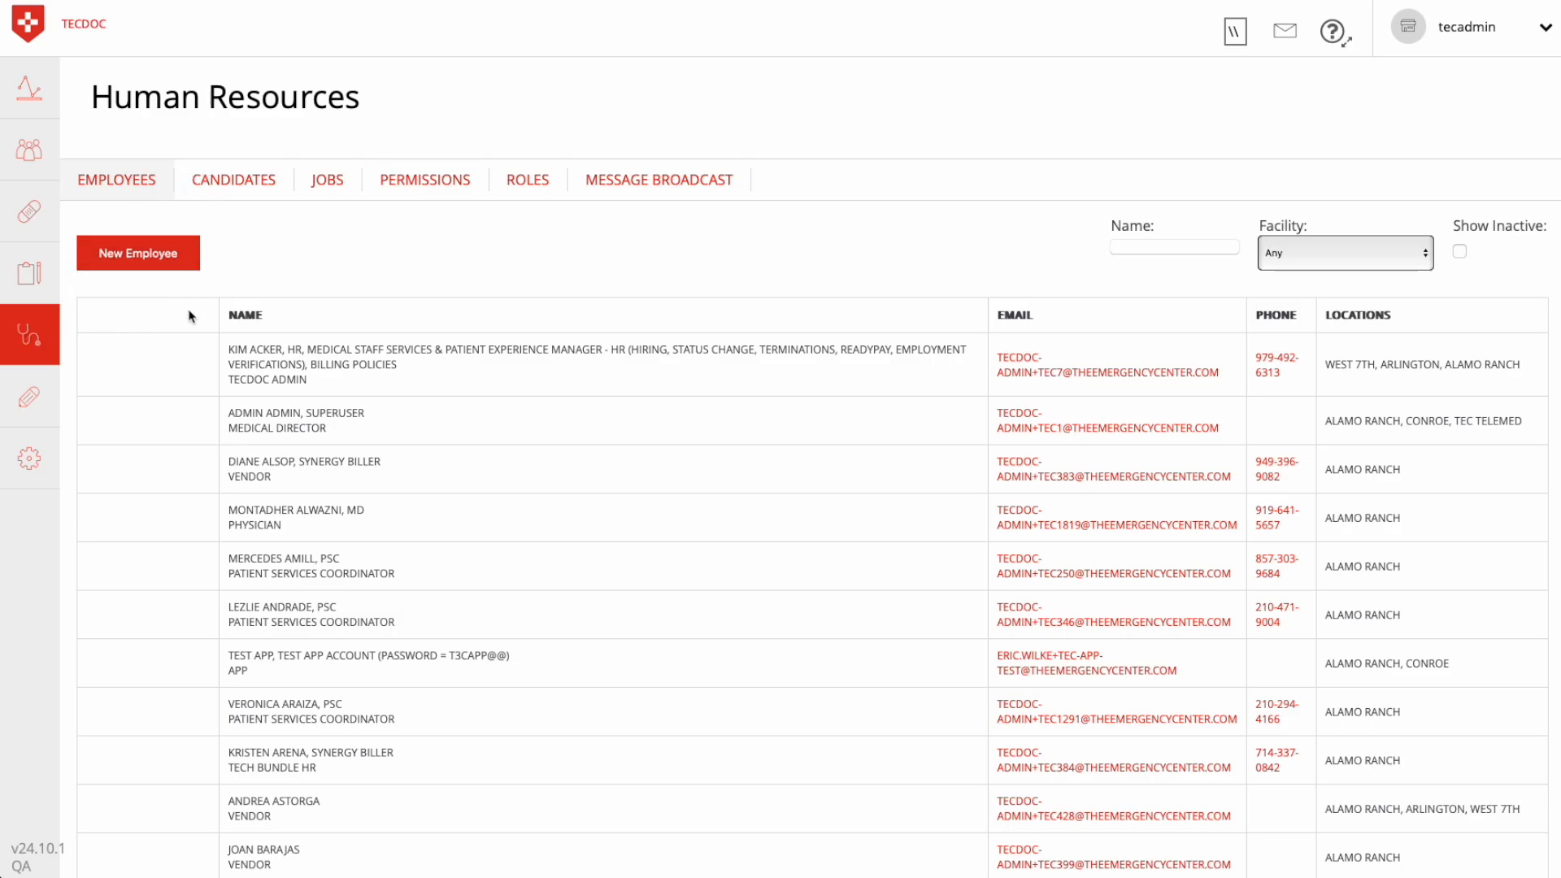
Create a new employee record and enter the employee's first and last name, leaving the middle name blank
click(127, 259)
click(748, 457)
click(532, 236)
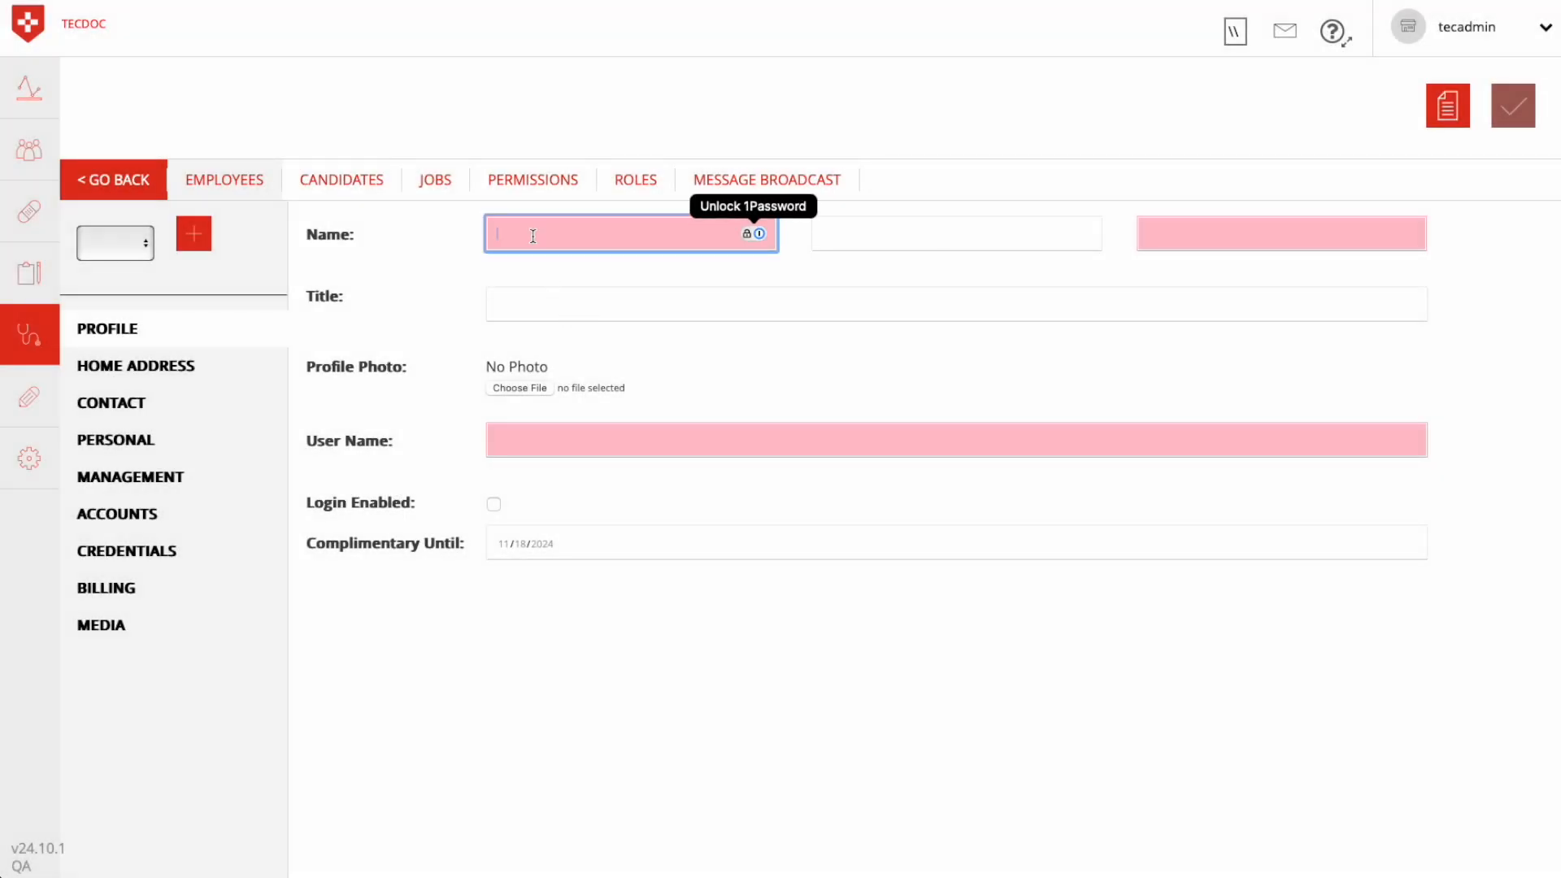
text(Boba)
key(Tab)
key(Tab)
text(Fett)
Set the new employee's title to RN in the profile
click(535, 319)
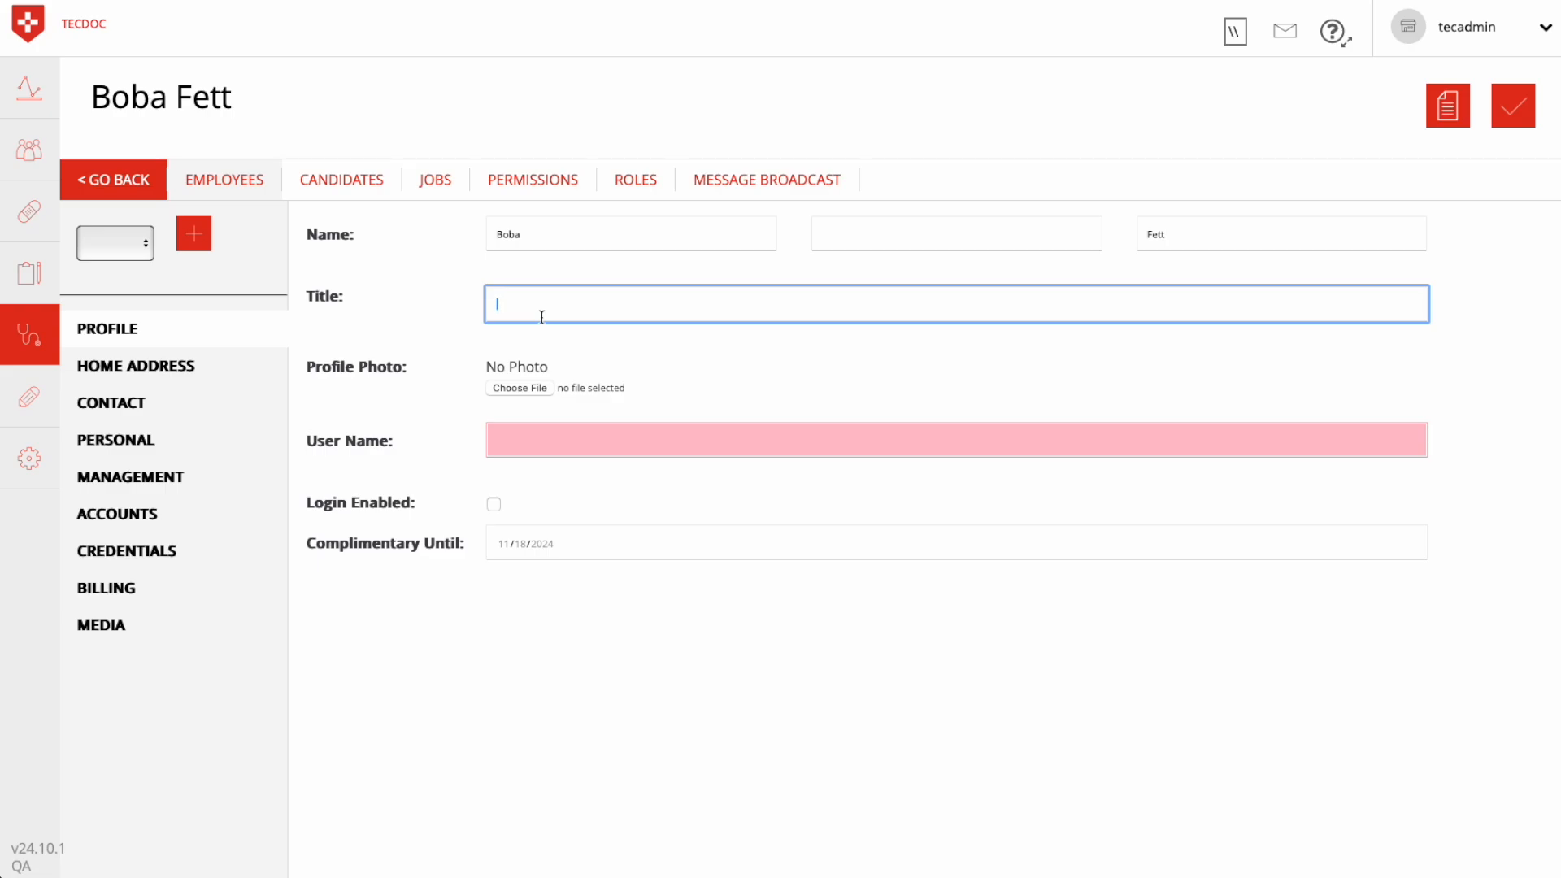
text(RN)
key(BackSpace)
key(BackSpace)
text(RTRN)
Enter the employee's user name in first.last format and enable login for the account
click(525, 441)
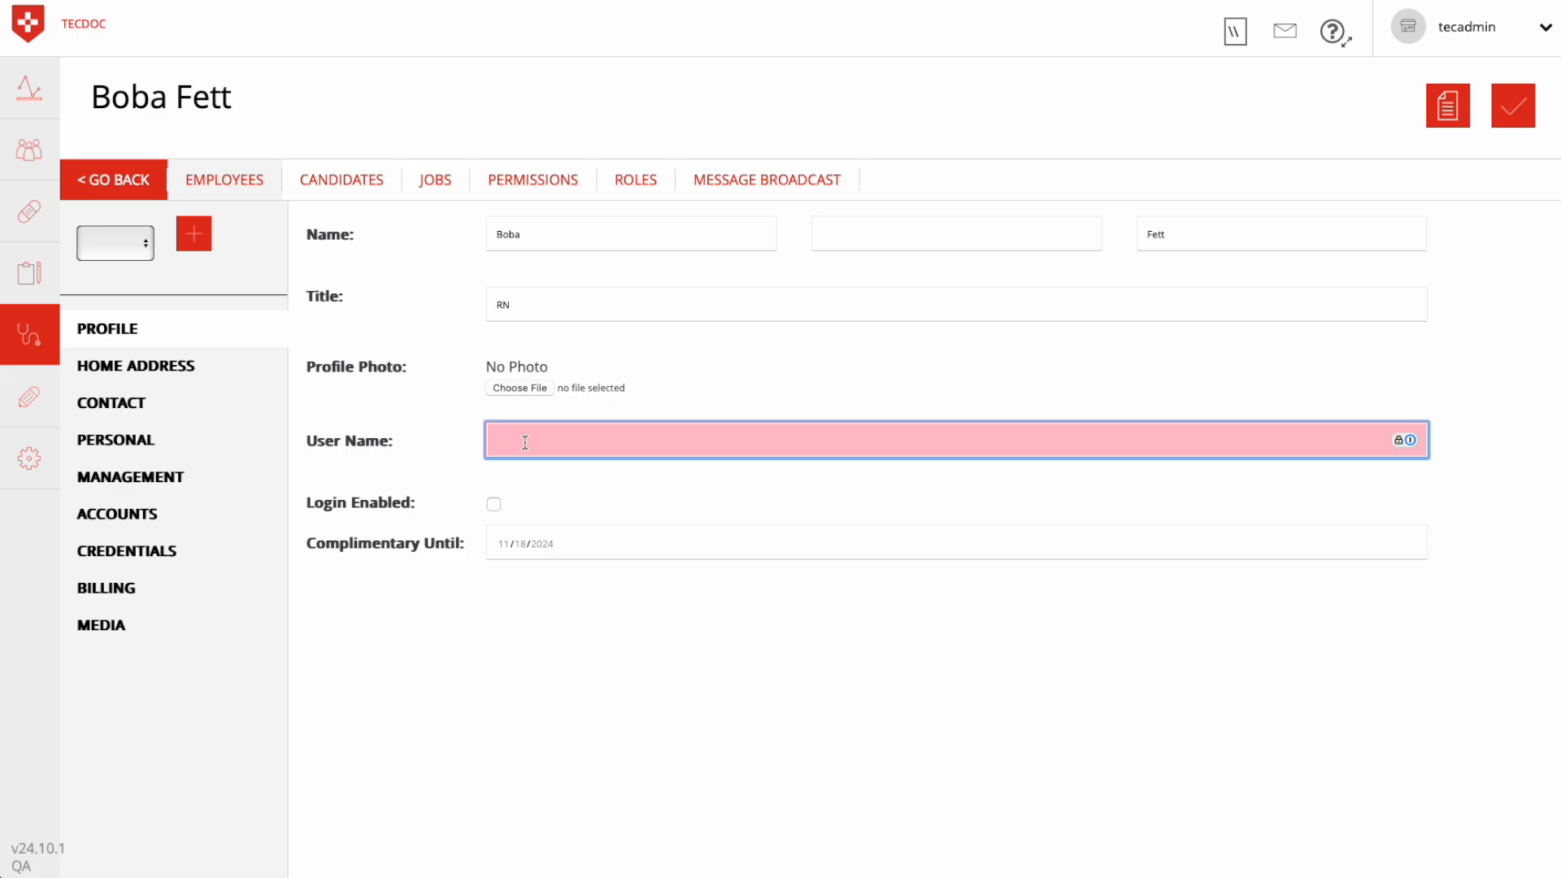
text(boba.fett)
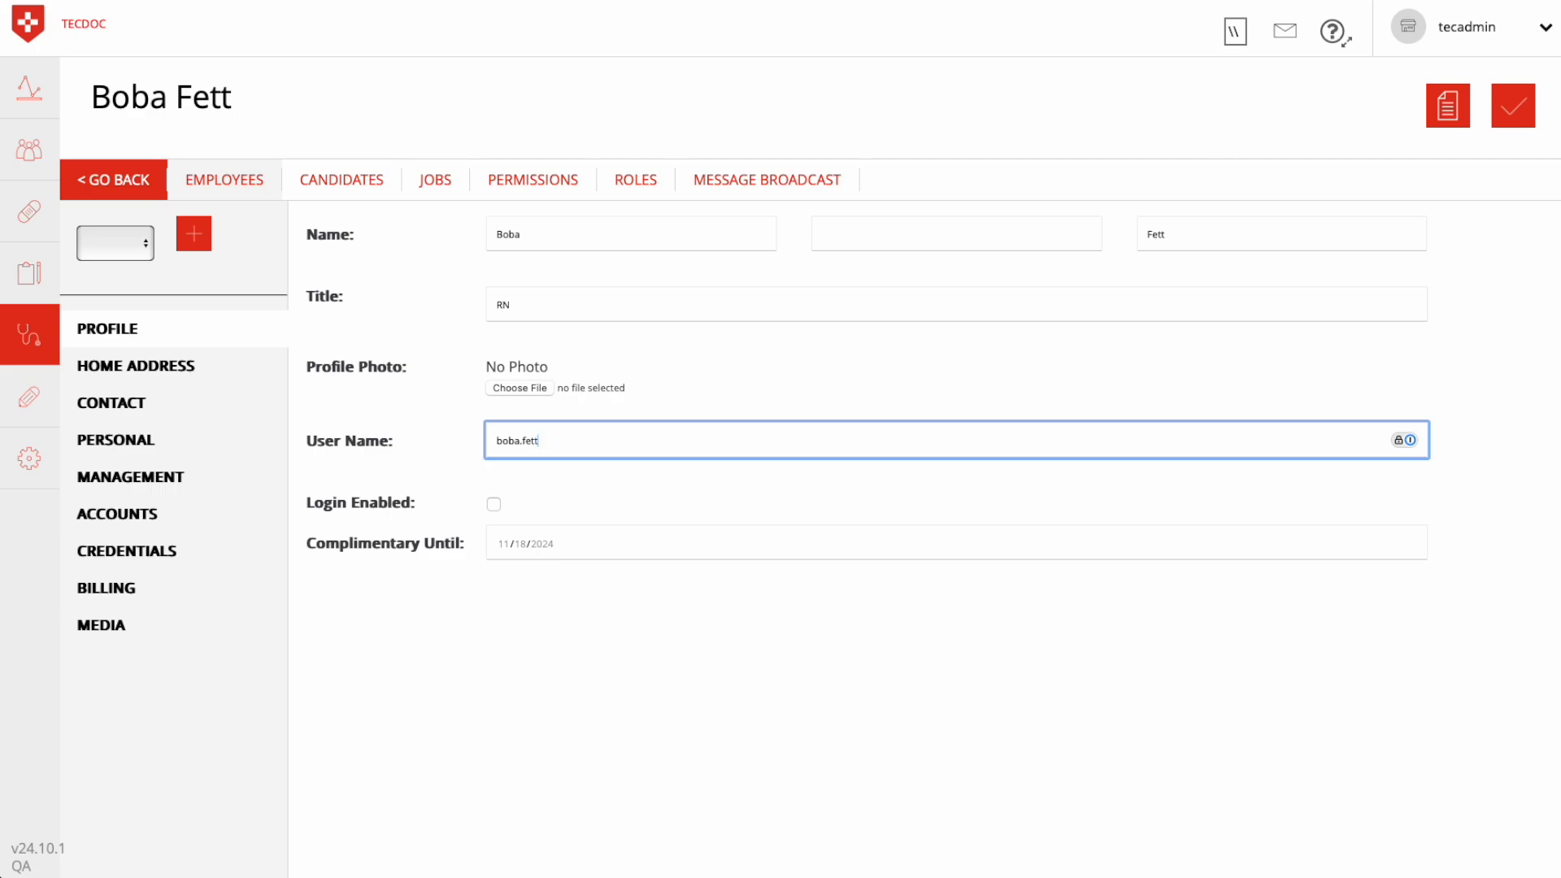
click(492, 506)
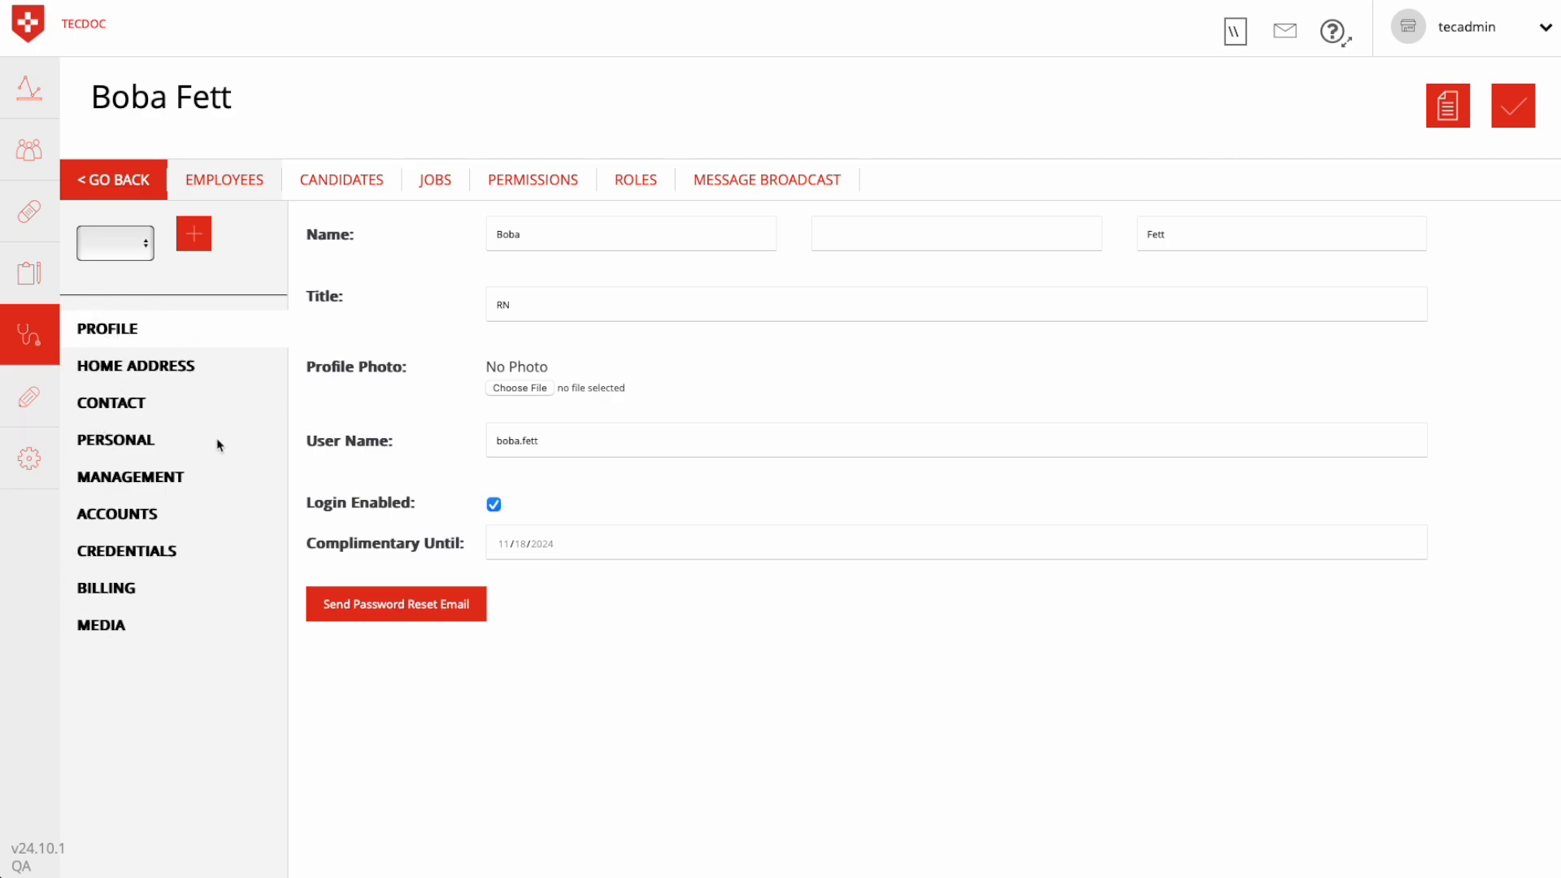
Fill in the employee's primary email address in the contact details
click(137, 406)
click(534, 418)
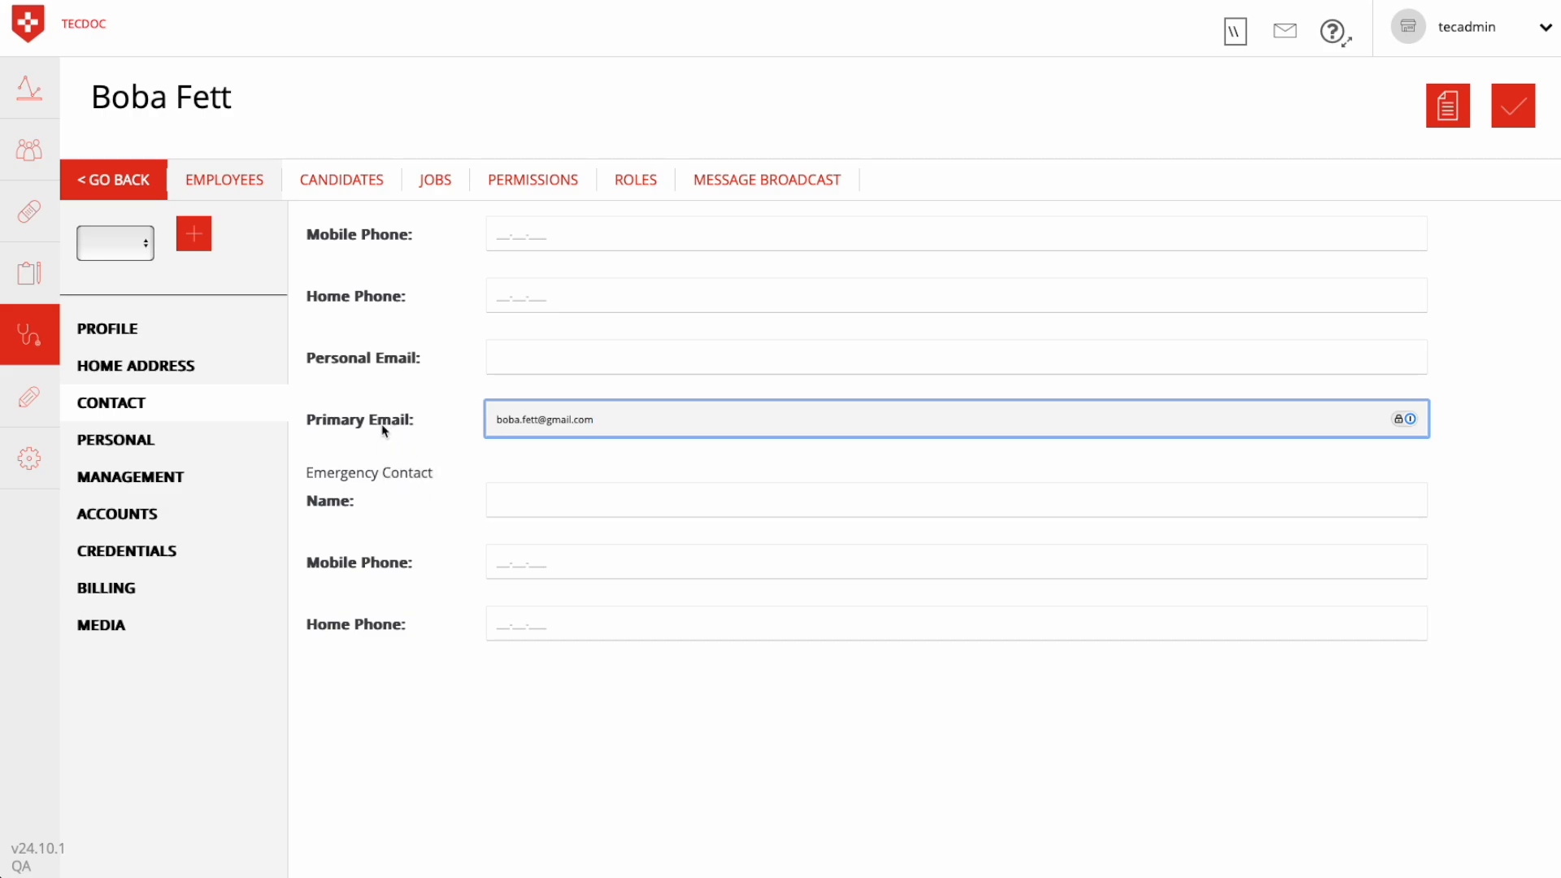
In the management details, set the job title to Registered Nurse and assign the Registered Nurse role
click(152, 480)
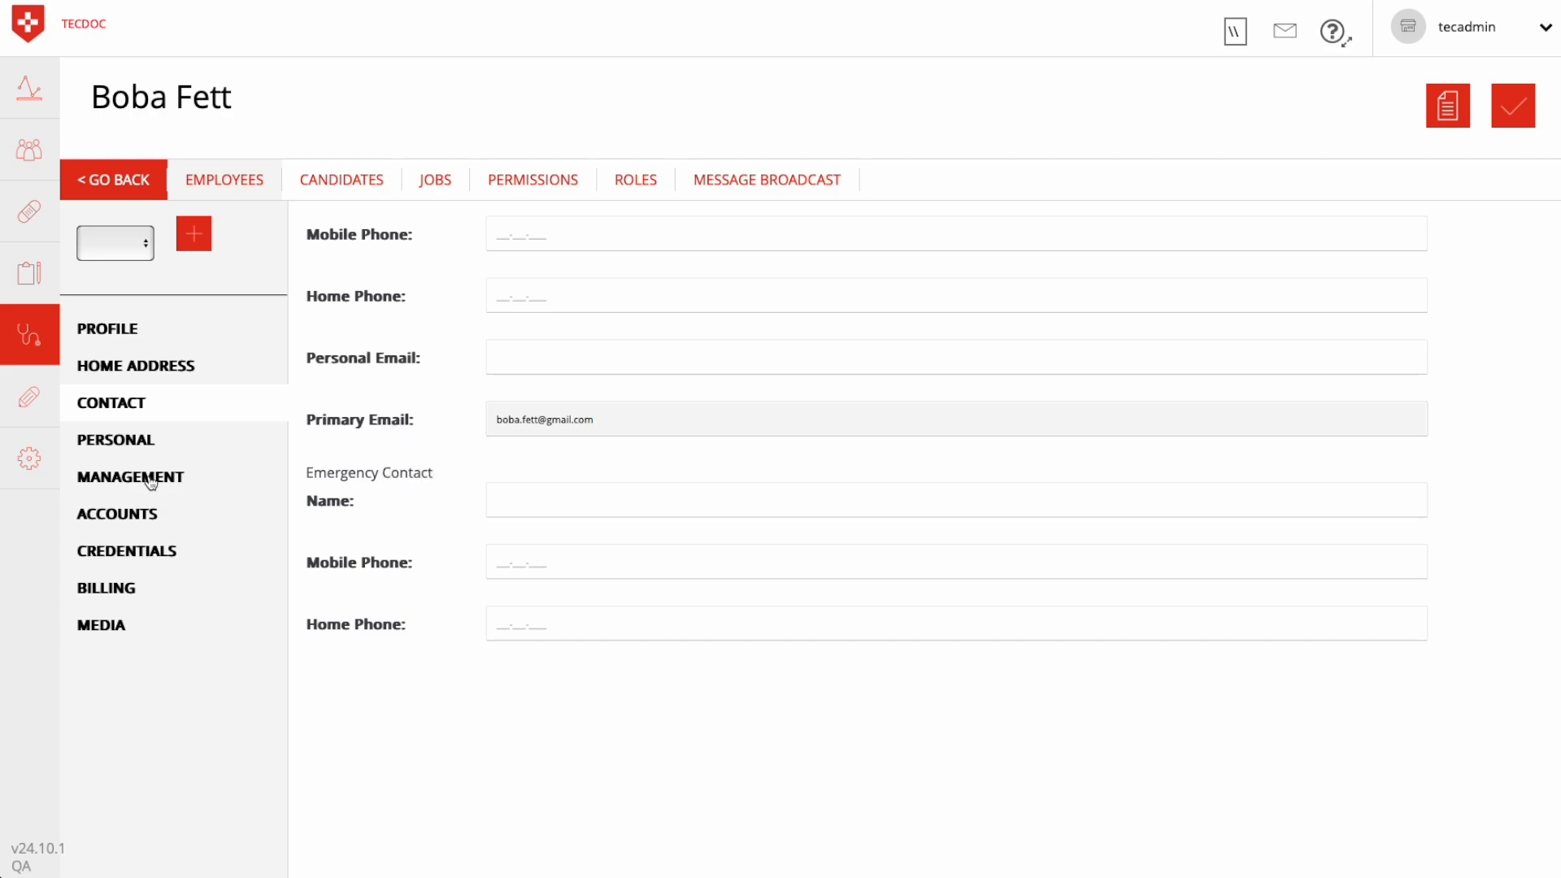
click(532, 234)
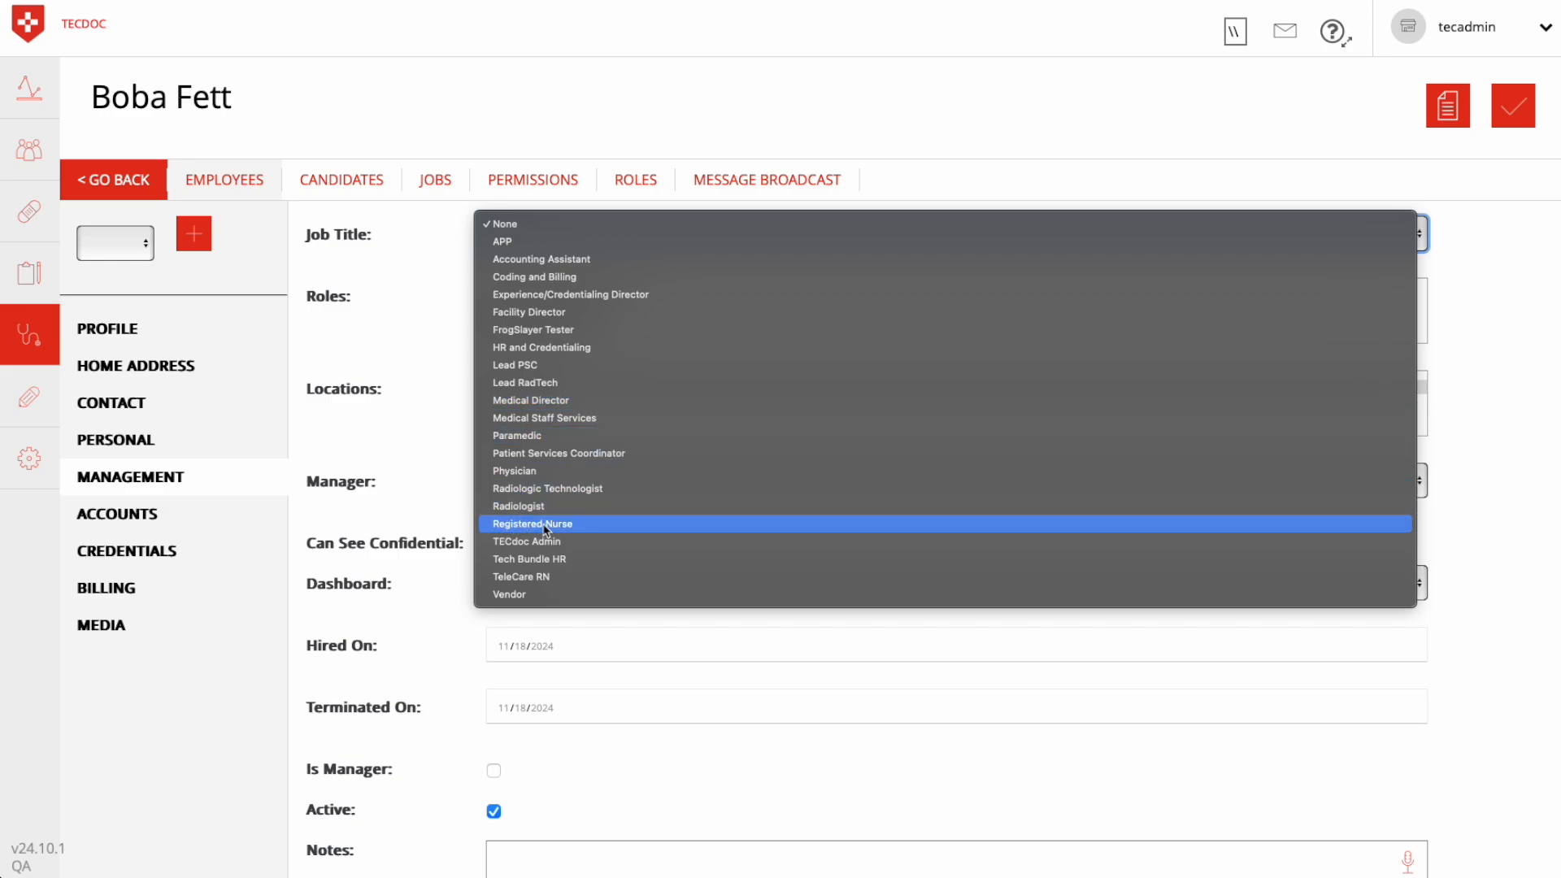
click(513, 525)
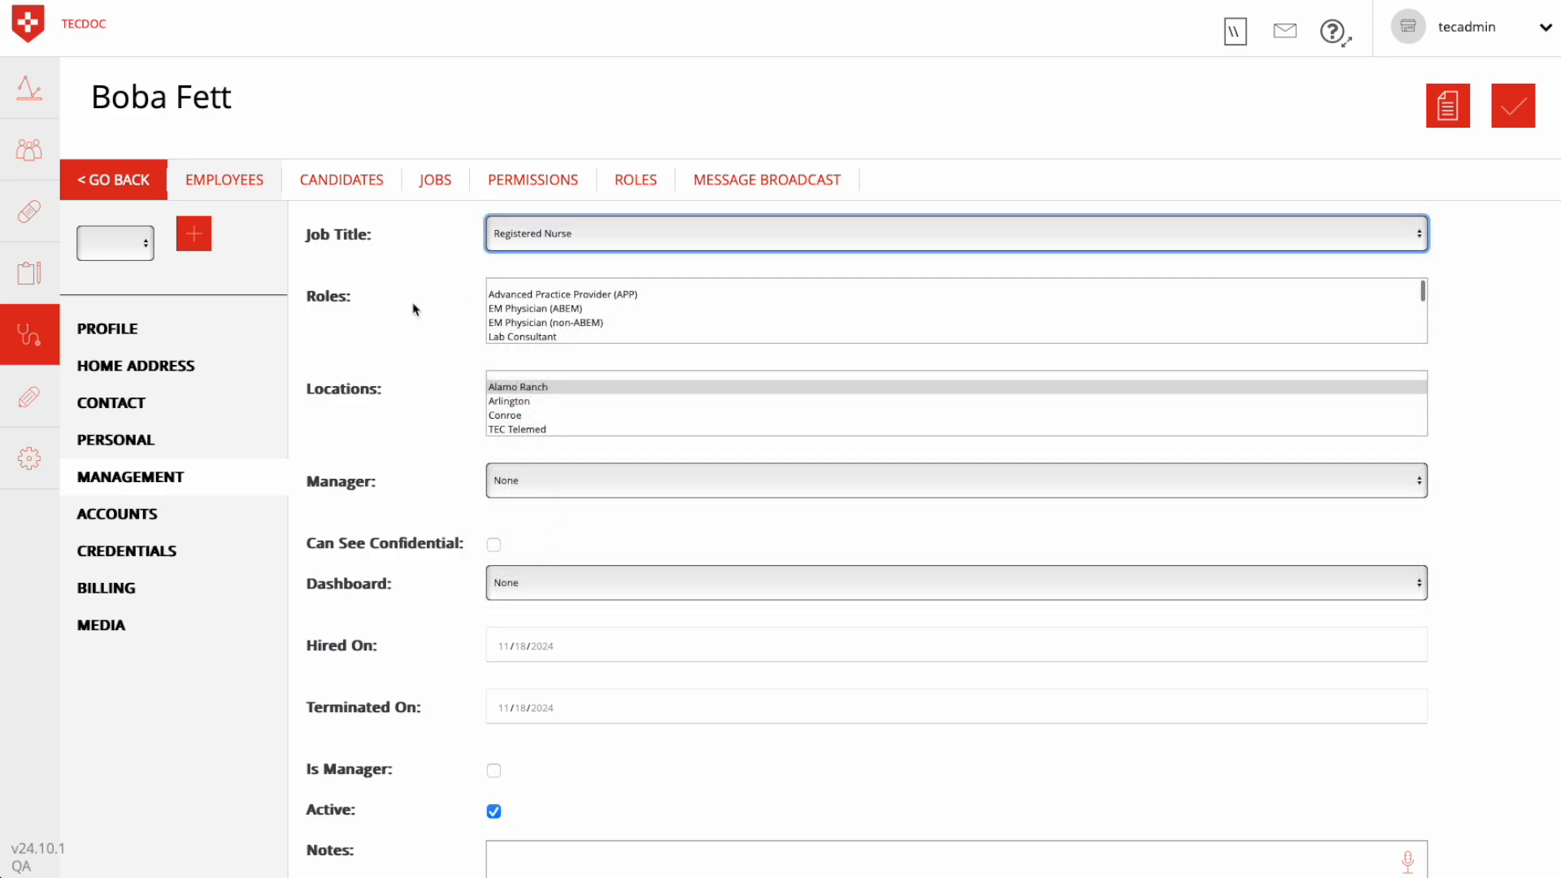
scroll(673, 325, down, 5)
scroll(673, 325, up, 5)
scroll(673, 325, down, 3)
scroll(673, 325, down, 4)
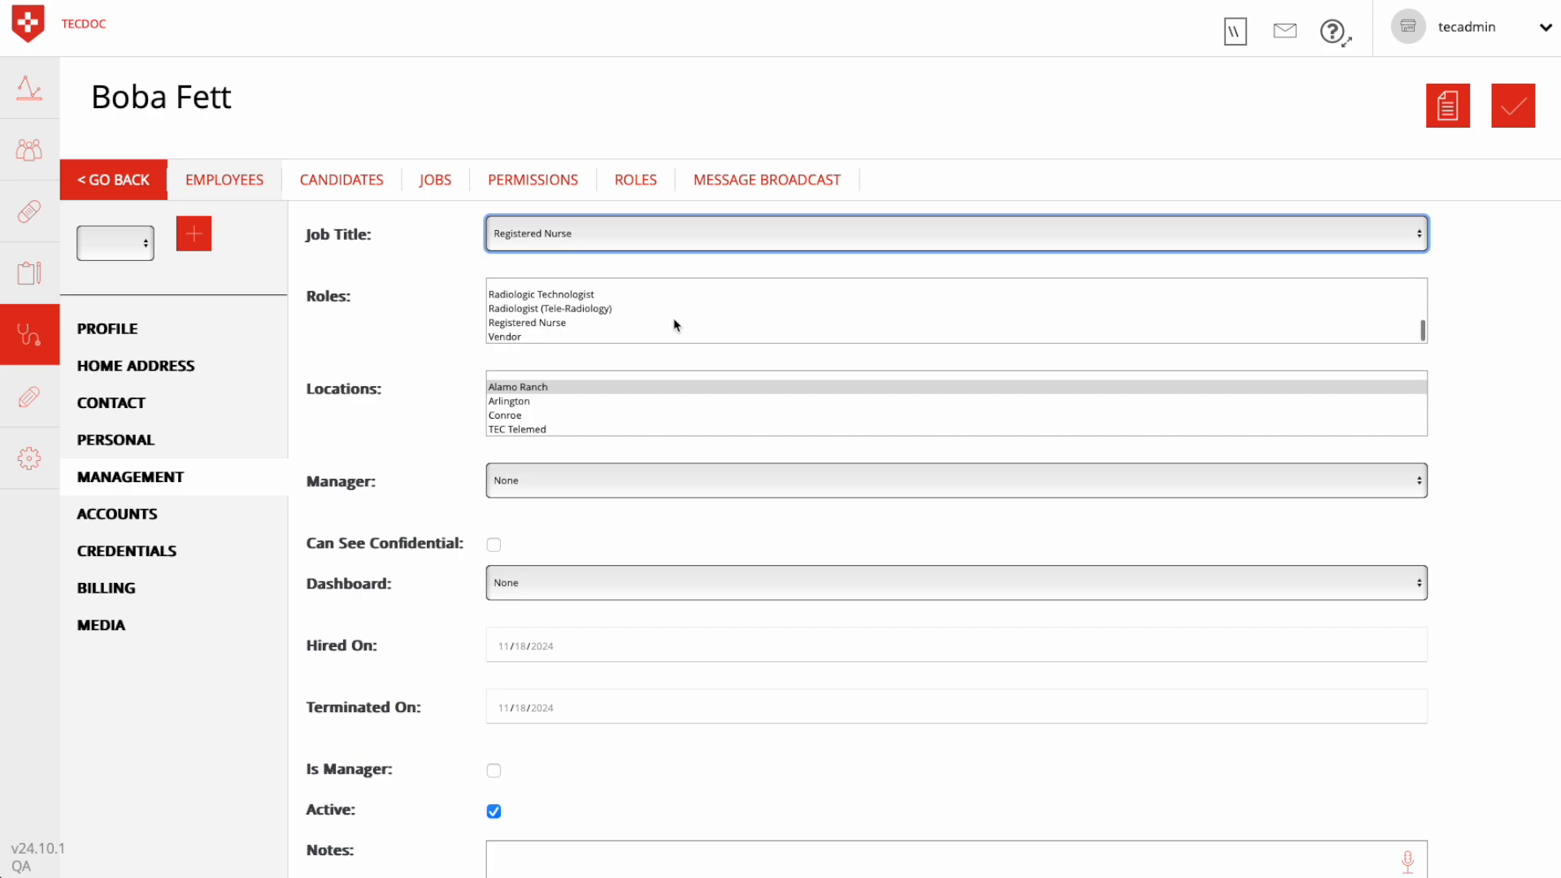
click(522, 324)
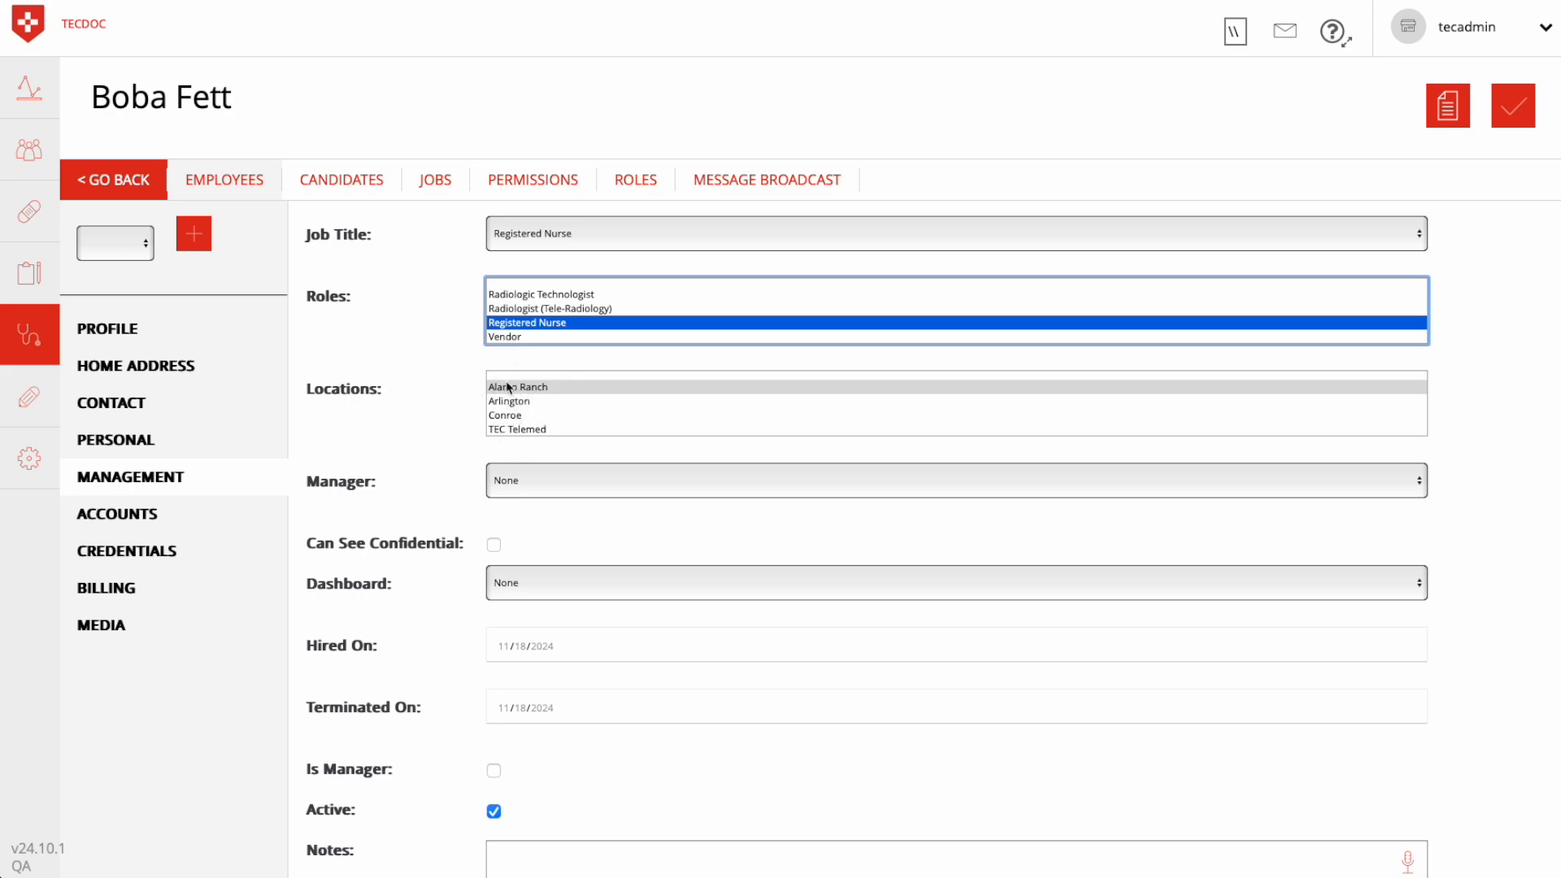
Review the manager choices and remaining management fields, plus the employee's accounts, credentials, billing and media sections
click(541, 490)
click(442, 446)
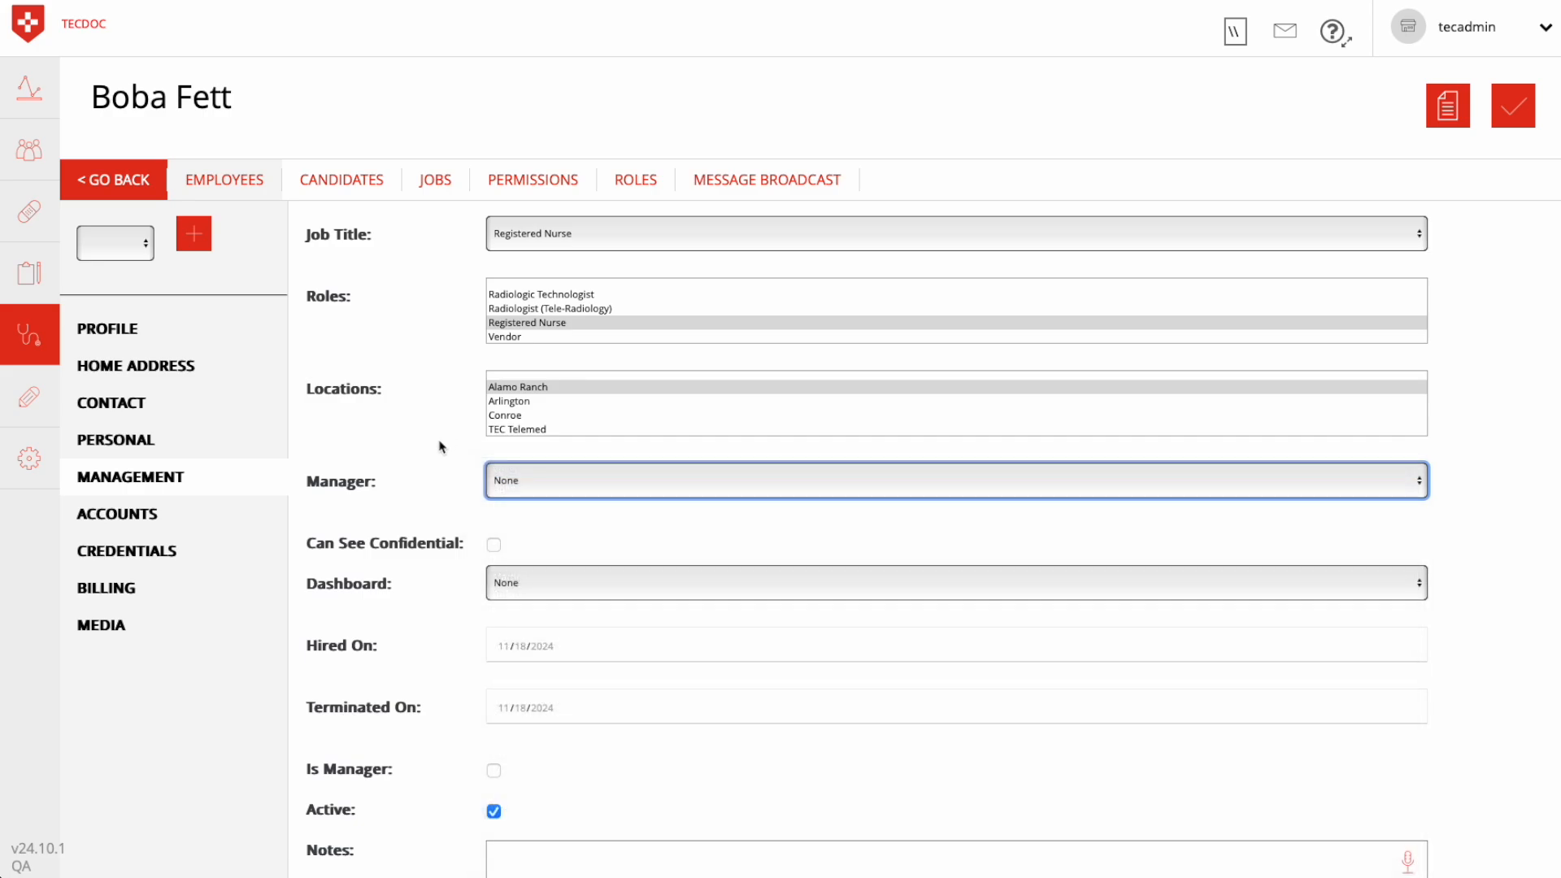
scroll(442, 498, down, 1)
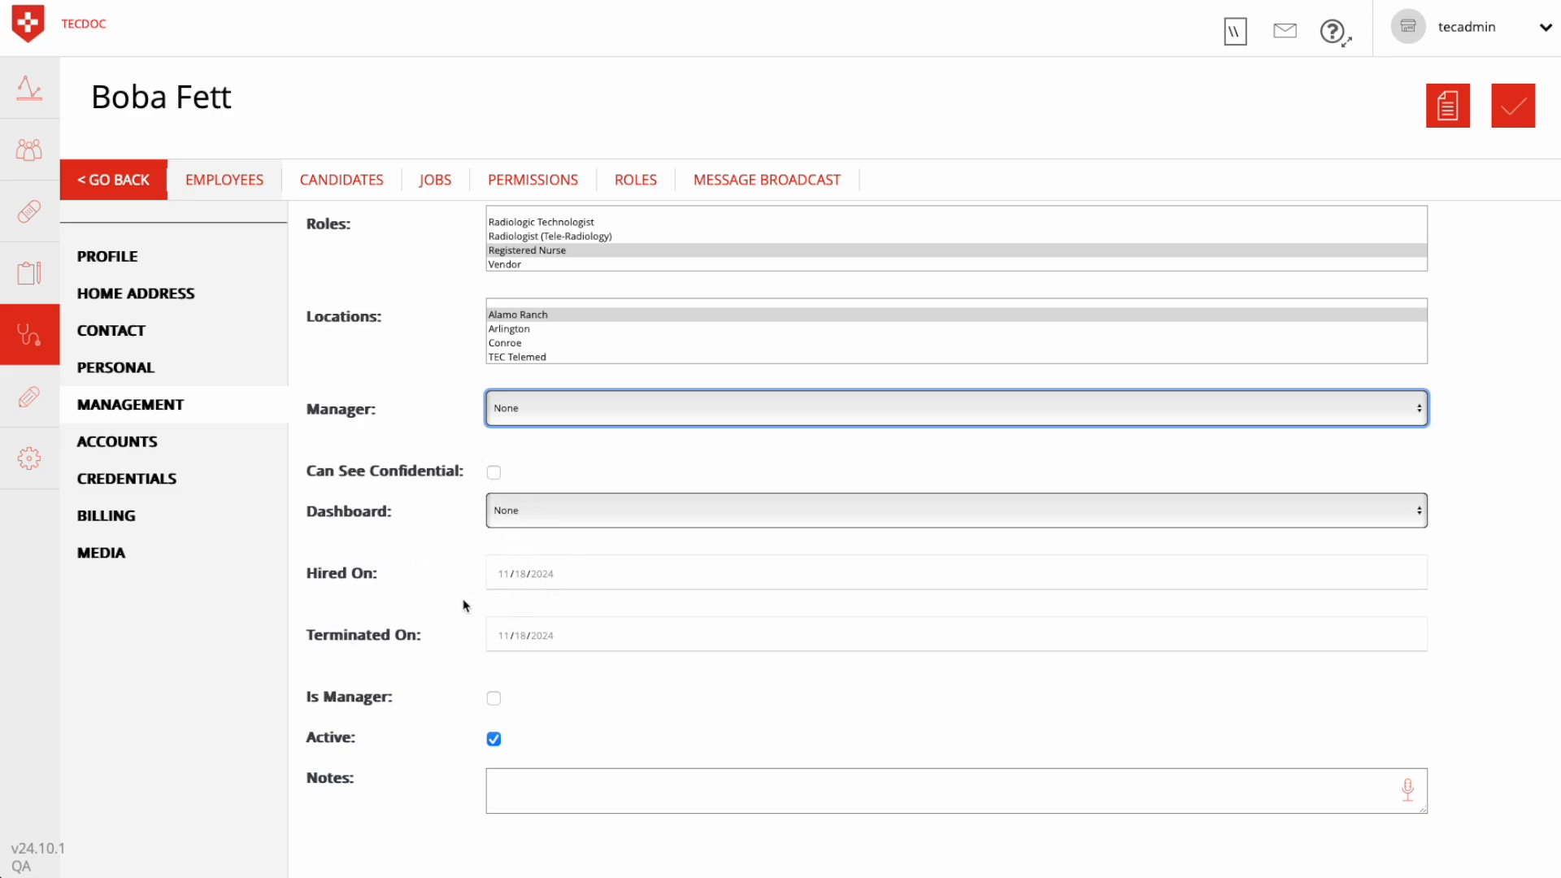
click(145, 442)
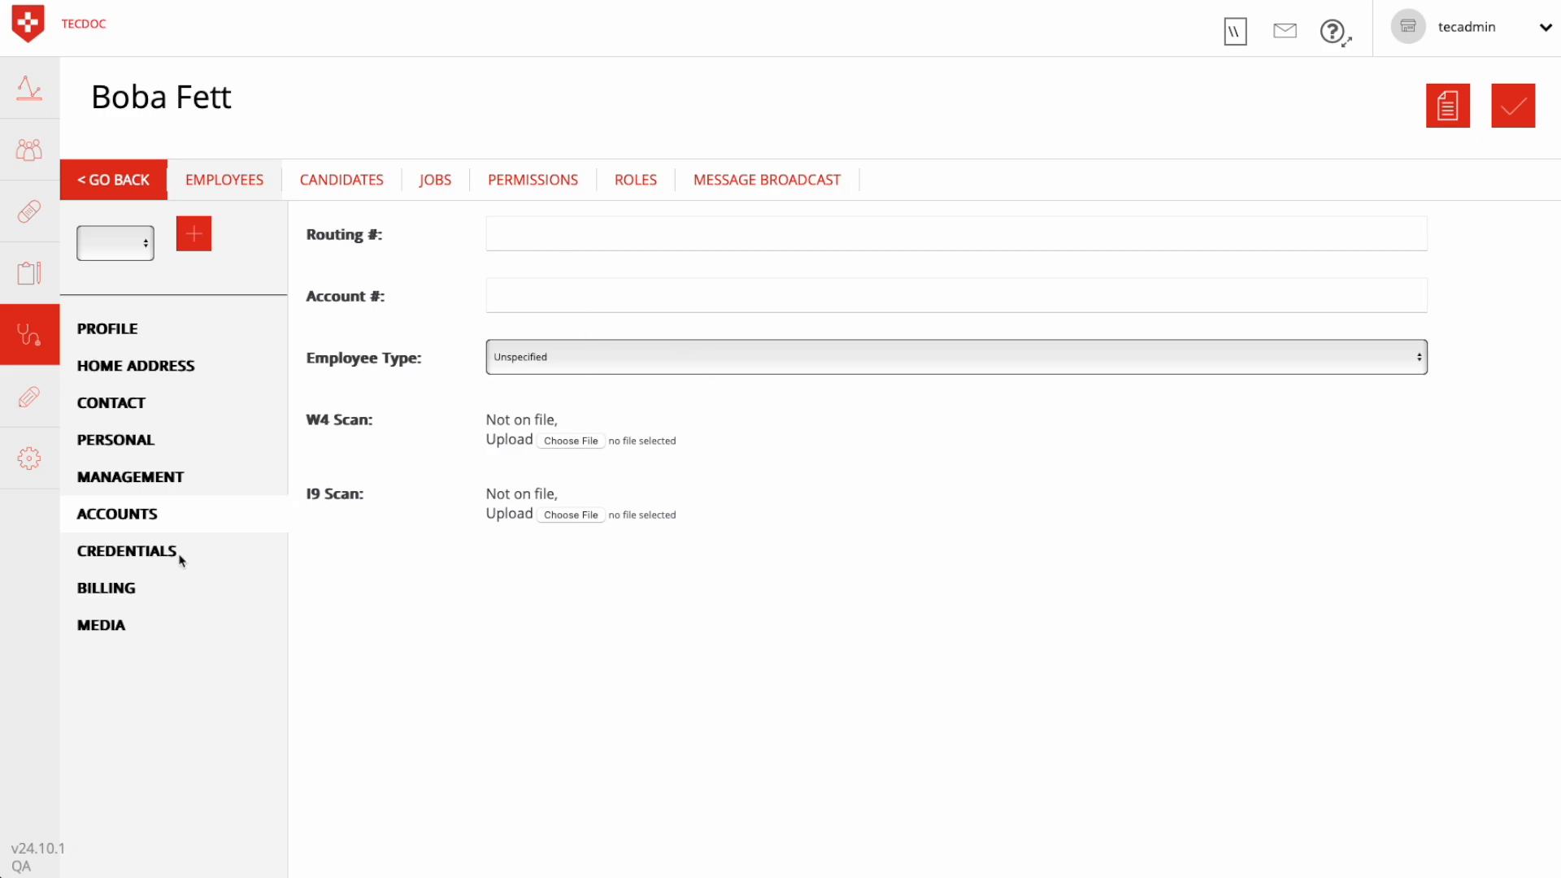
click(131, 560)
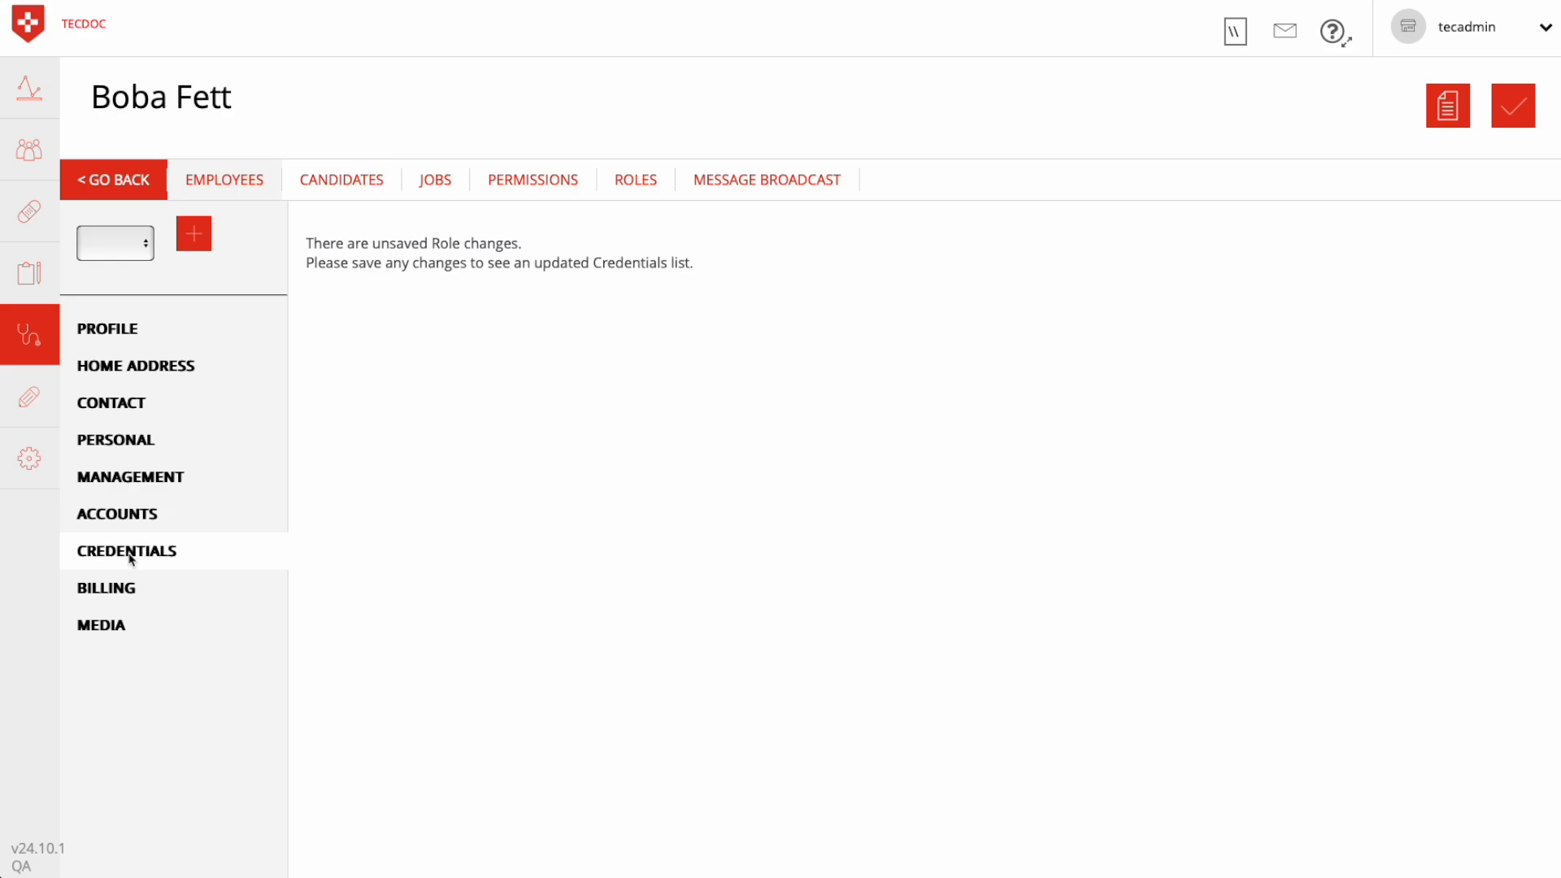
click(106, 593)
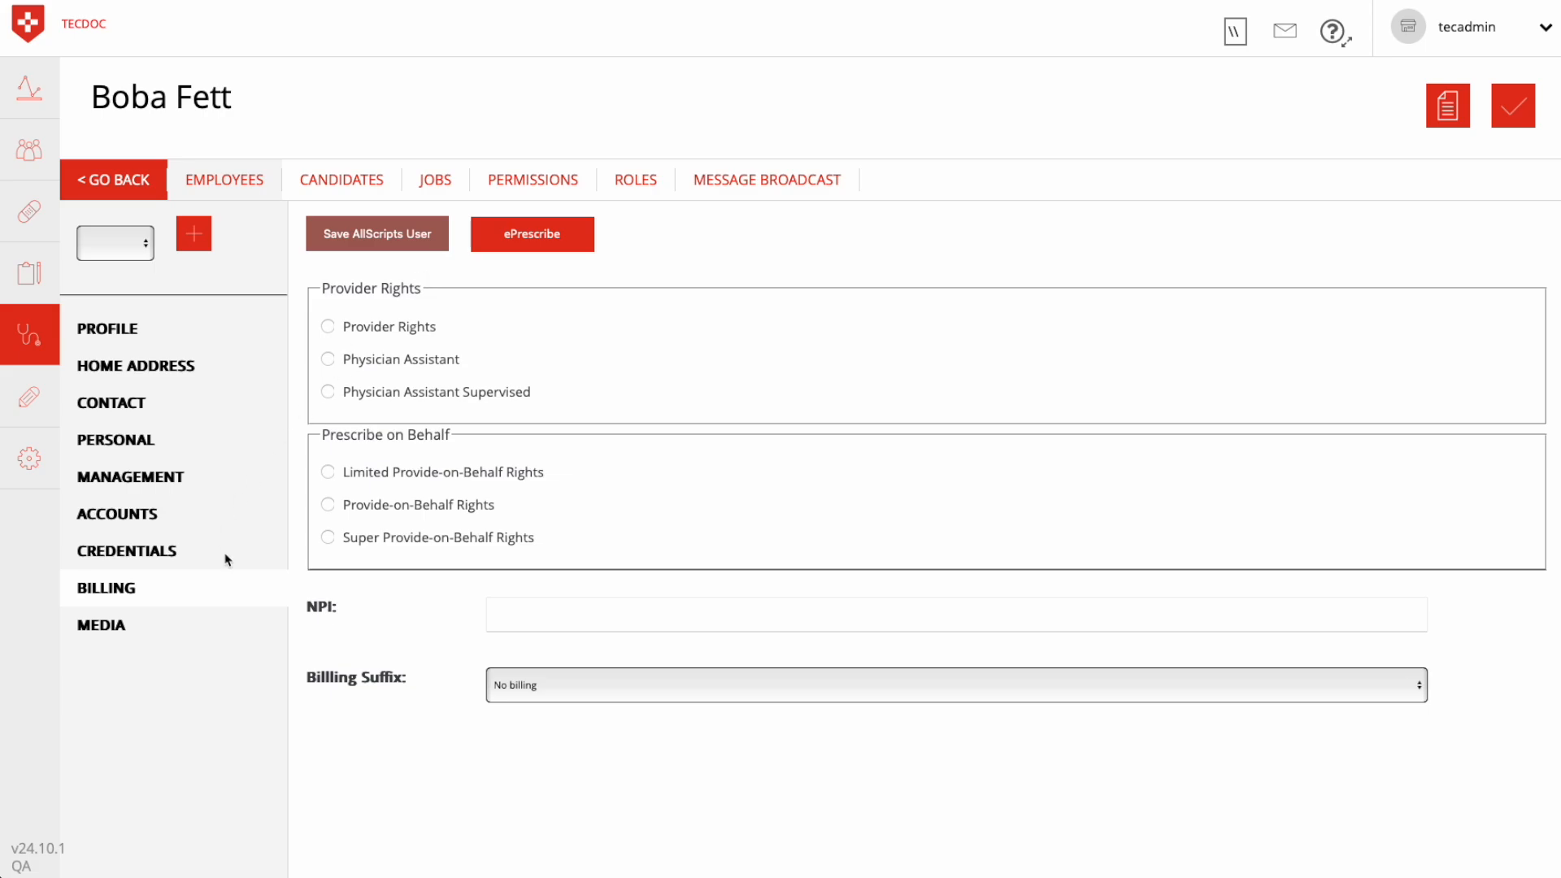
click(114, 632)
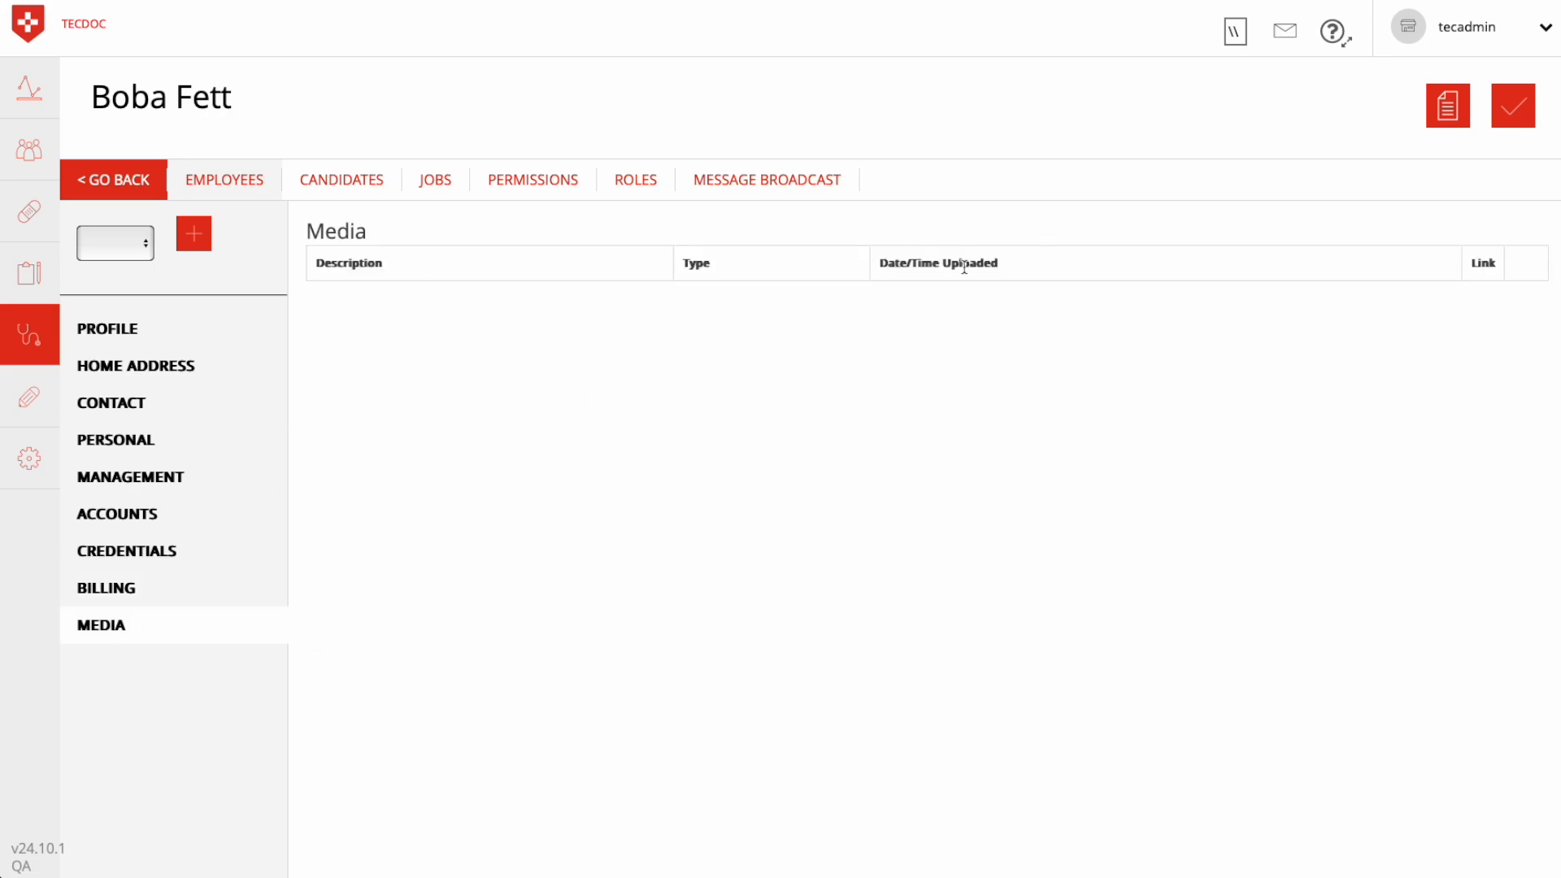
Recheck the profile, contact and management details of the new employee and save the record
click(113, 337)
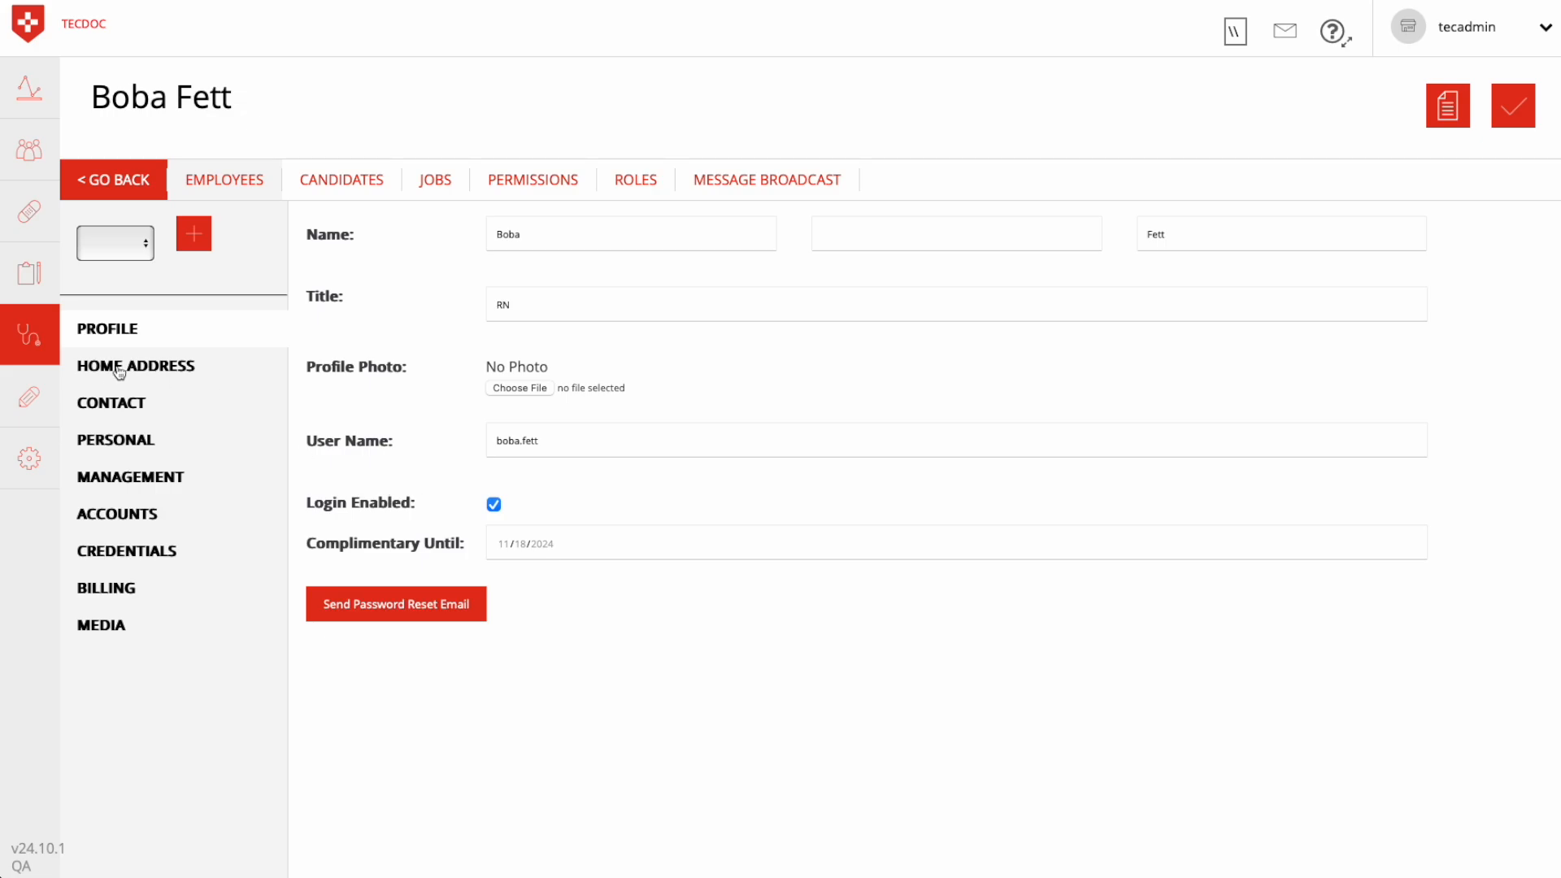
click(106, 402)
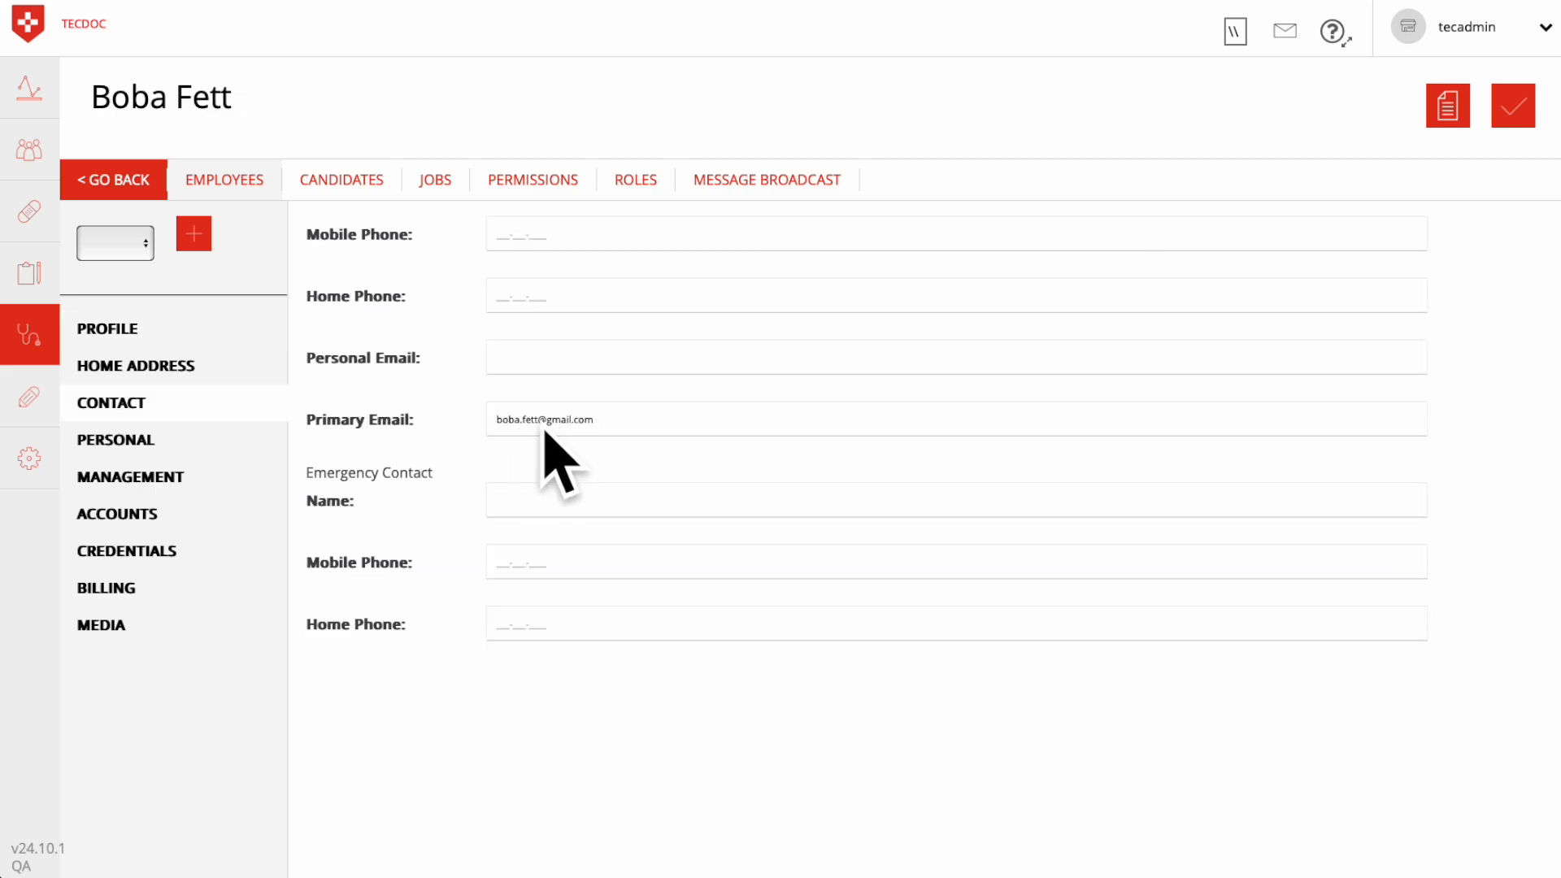
click(116, 475)
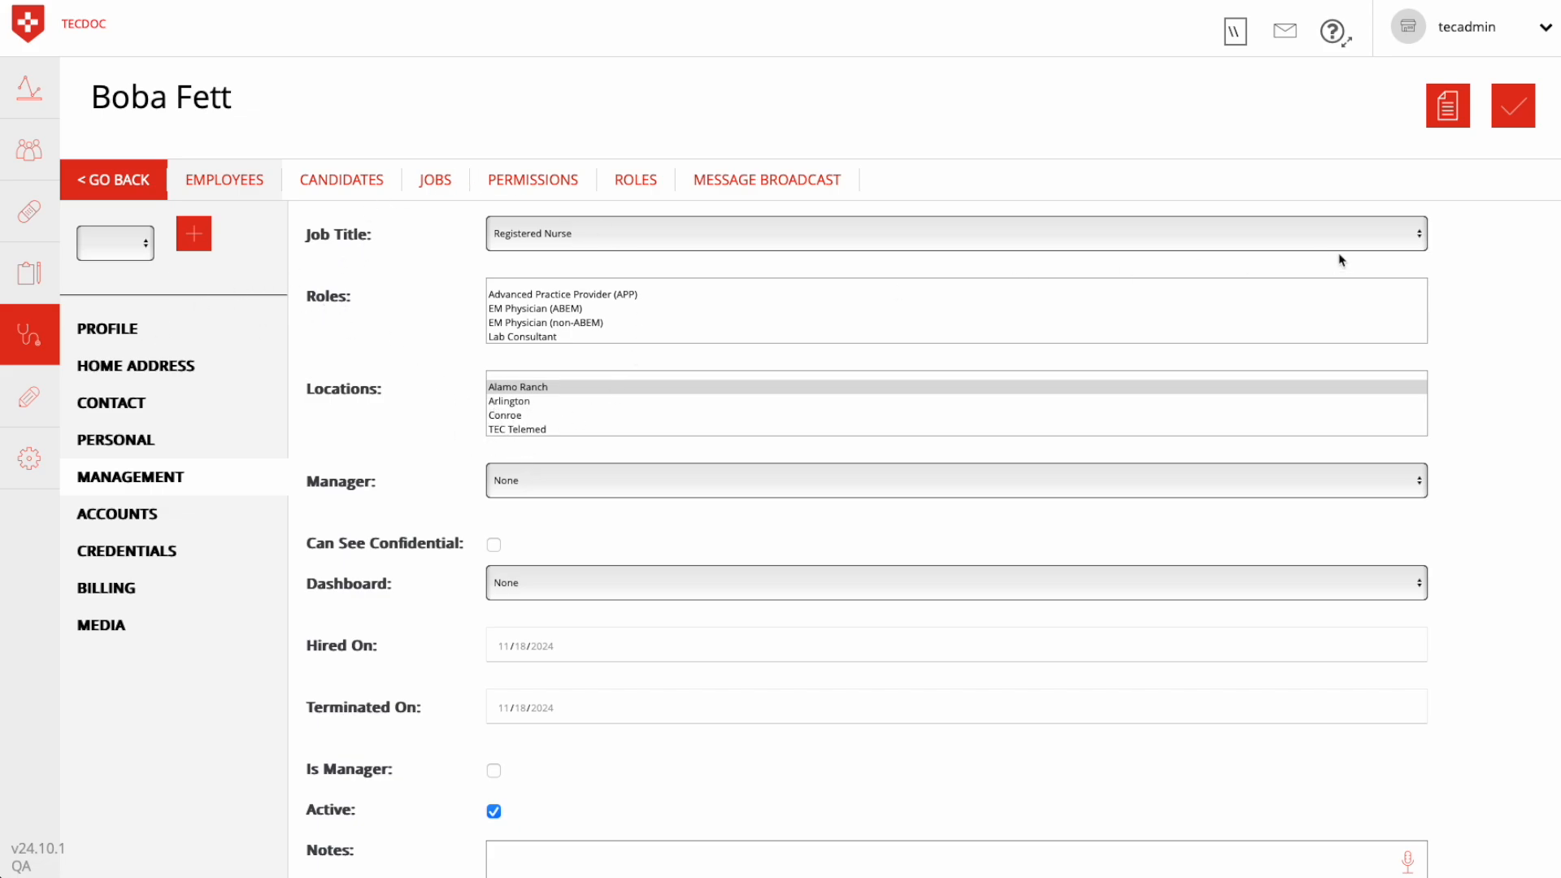
click(1512, 119)
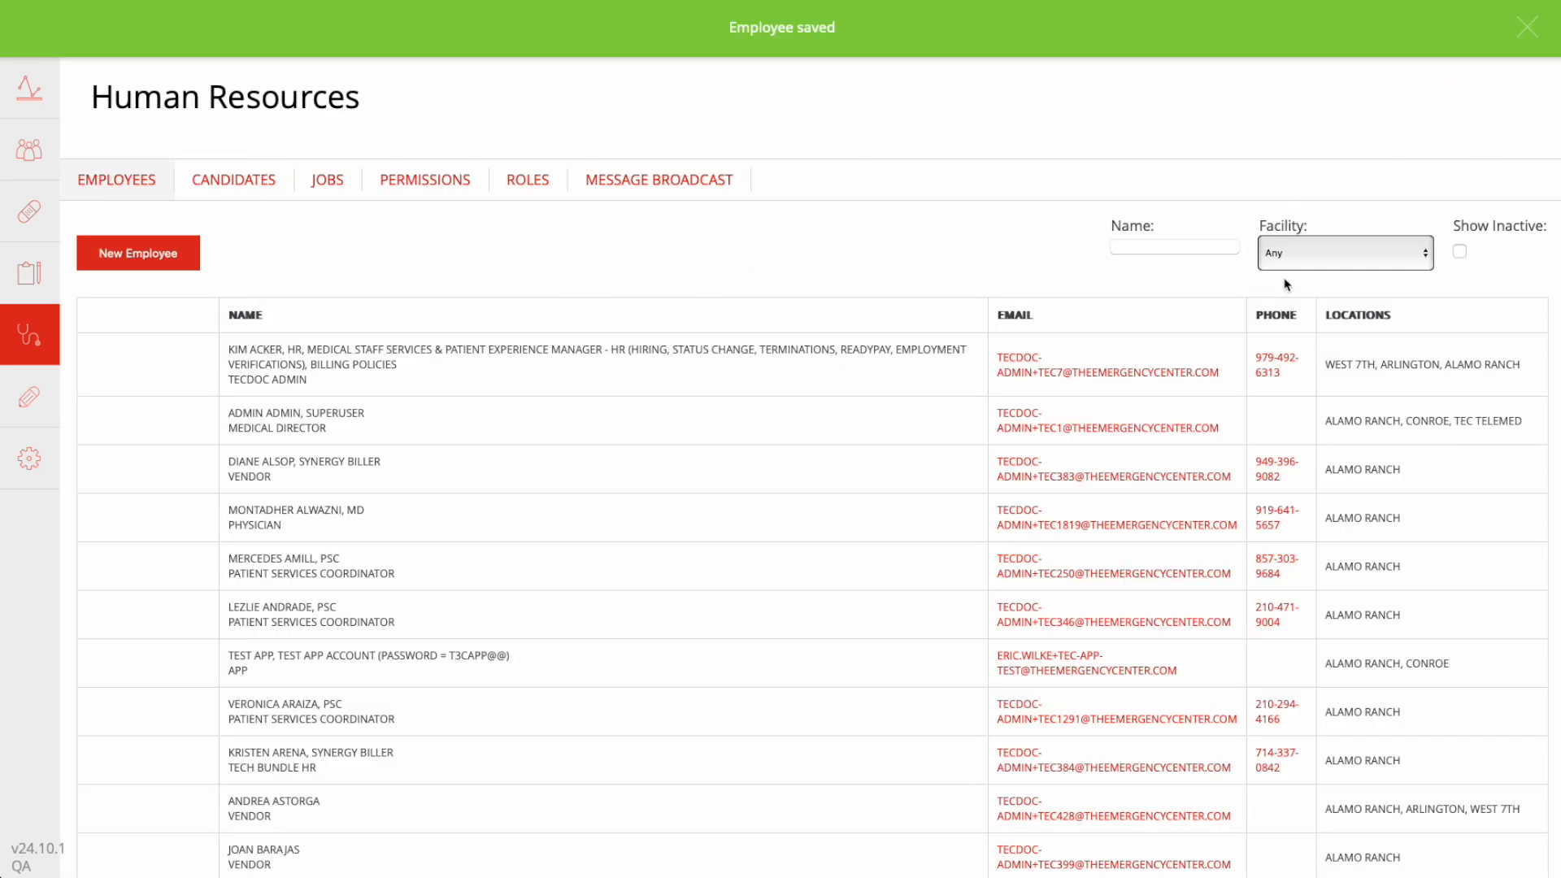
Find the new employee by name in the employee list and send a password reset email from their profile
click(1172, 246)
text(bob)
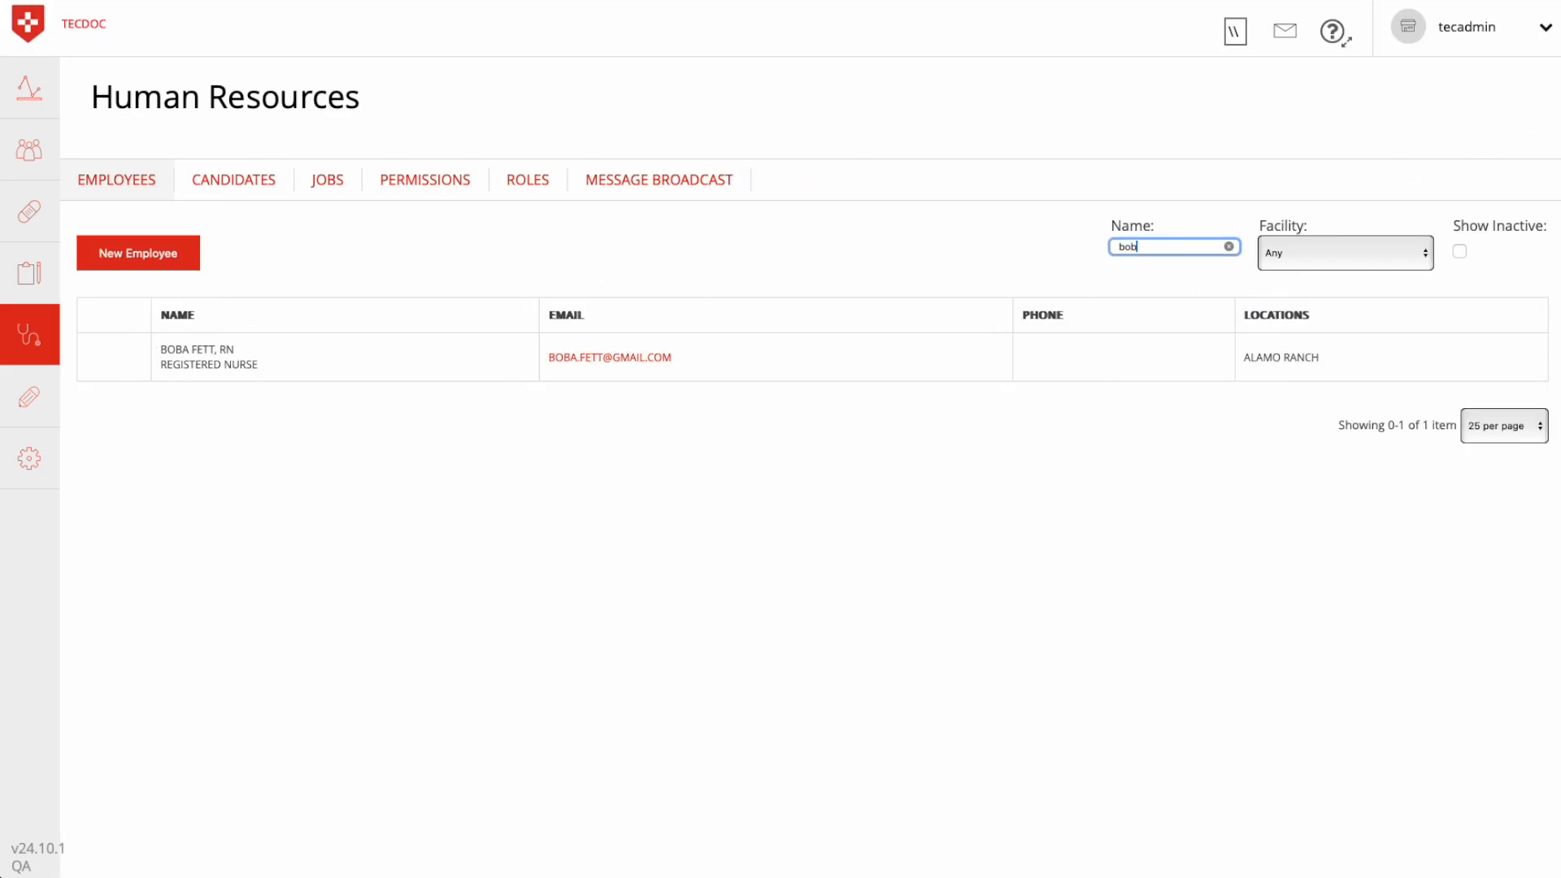
click(373, 363)
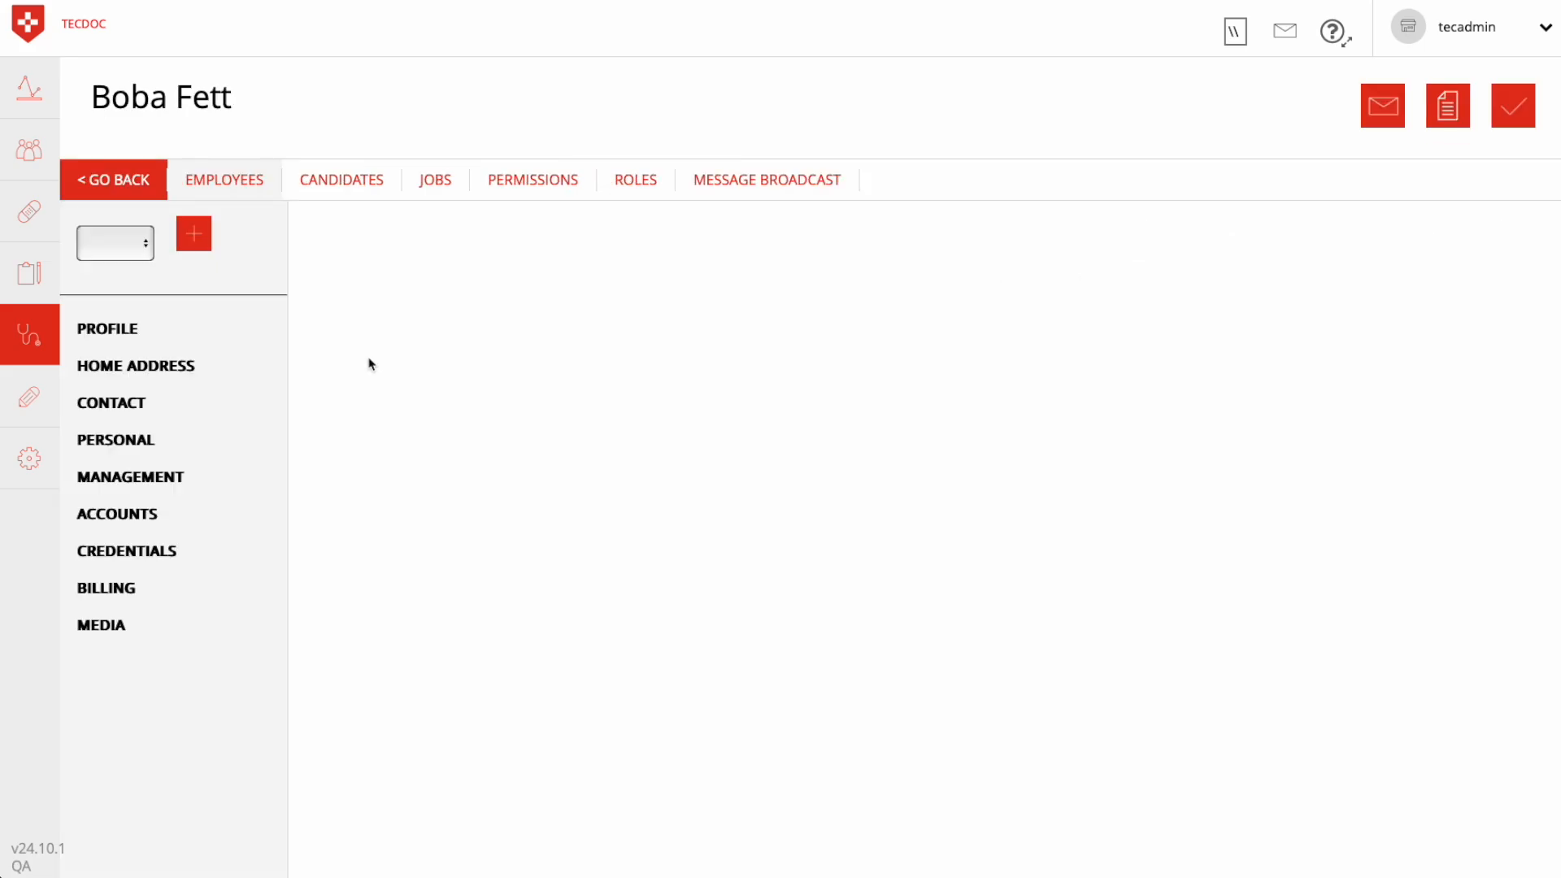
click(120, 331)
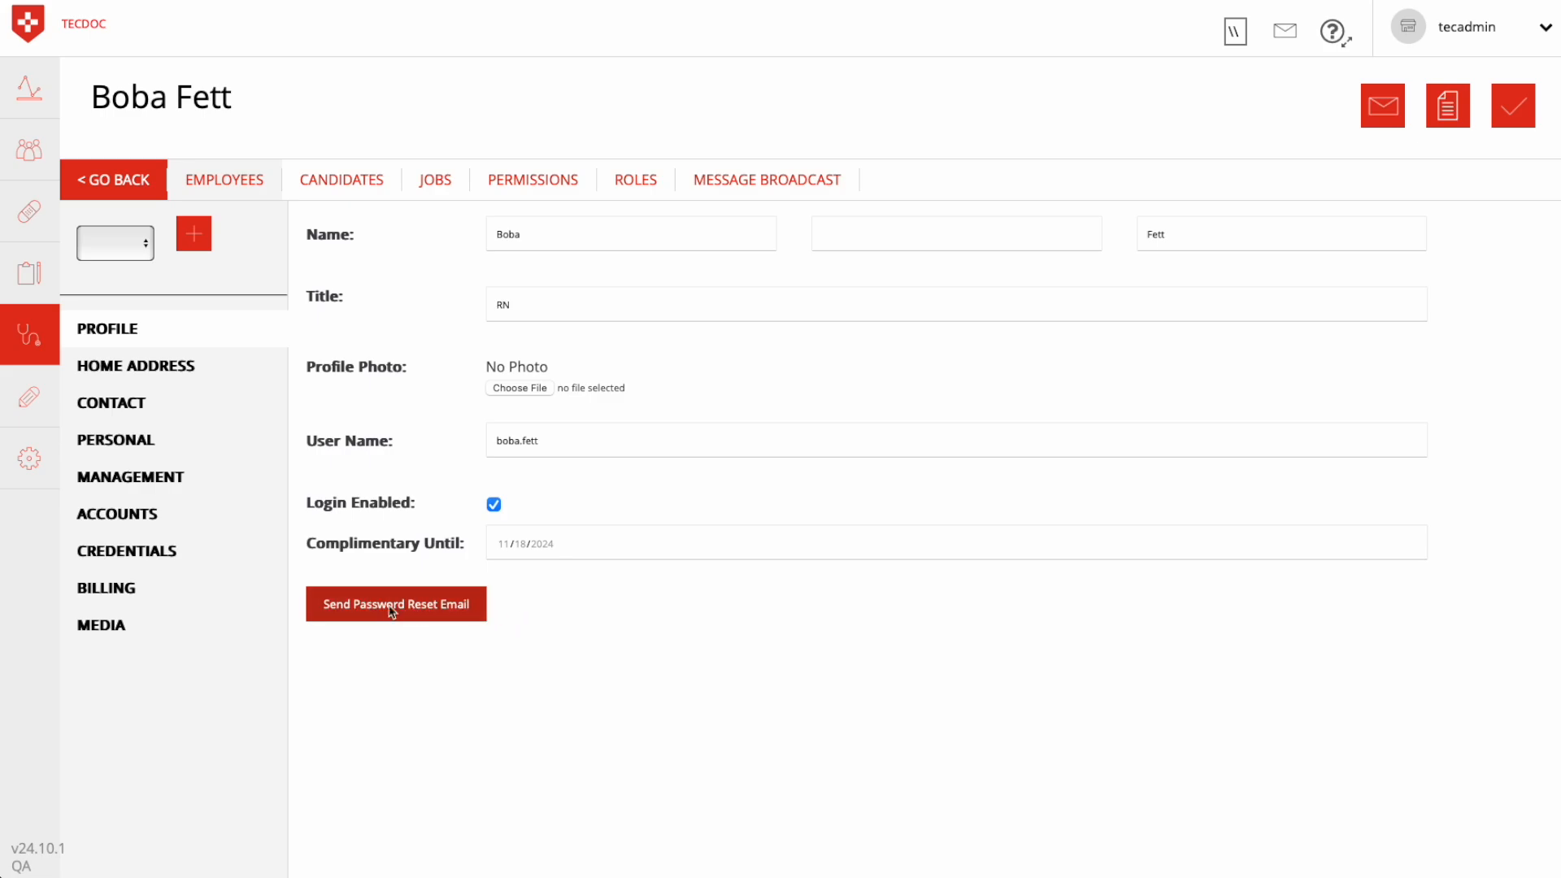
click(476, 611)
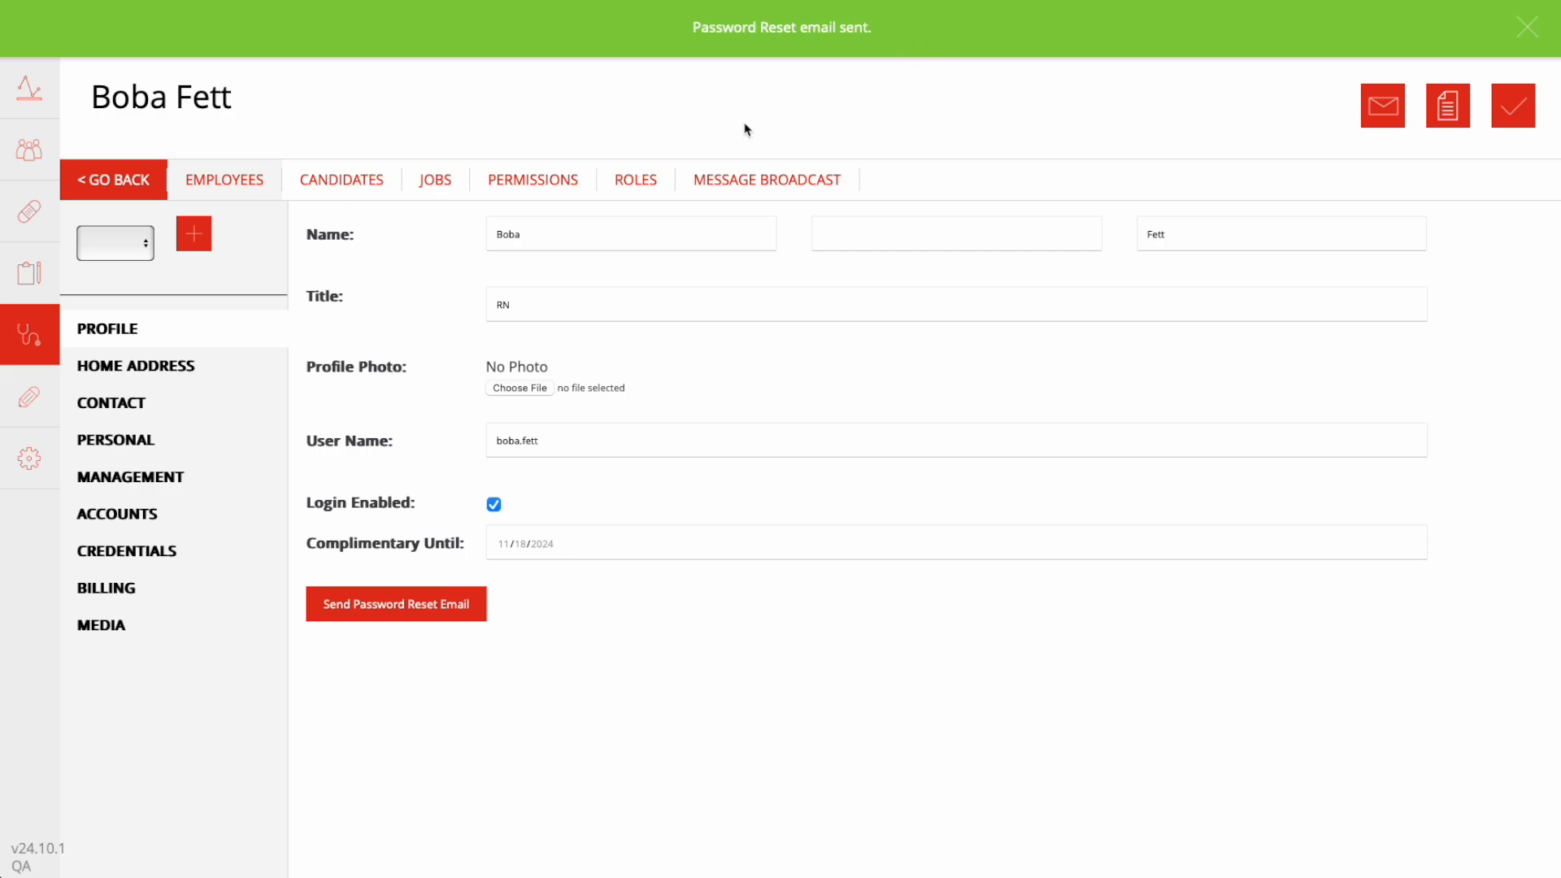